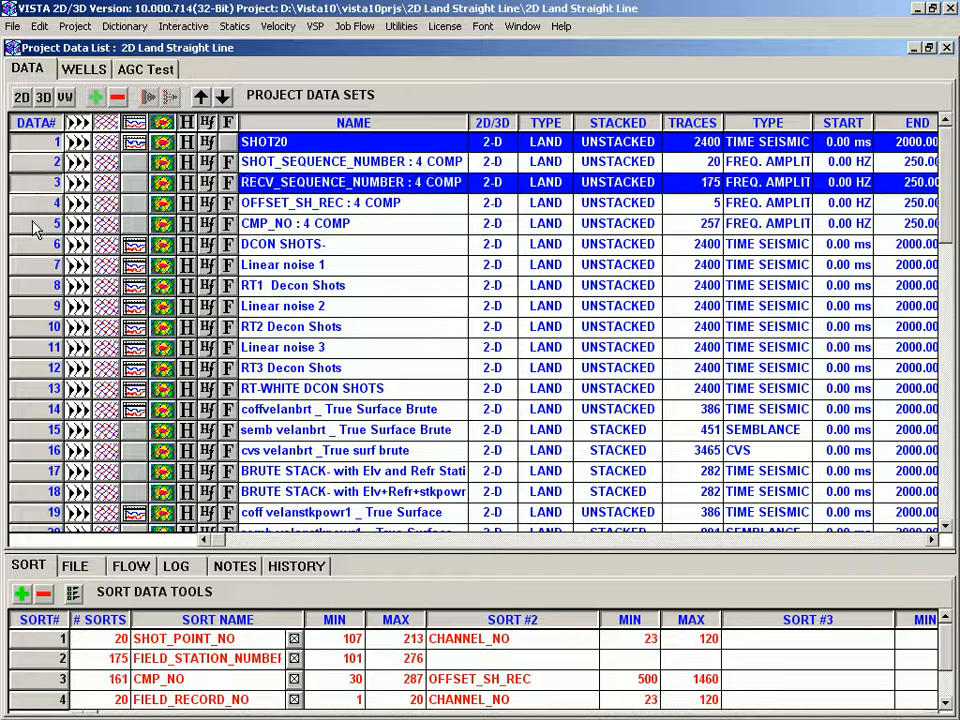
- Select data sets in the project data list, including several rows together, and open a name cell's edit menu
{"action": "left_click", "coordinate": [32, 241]}
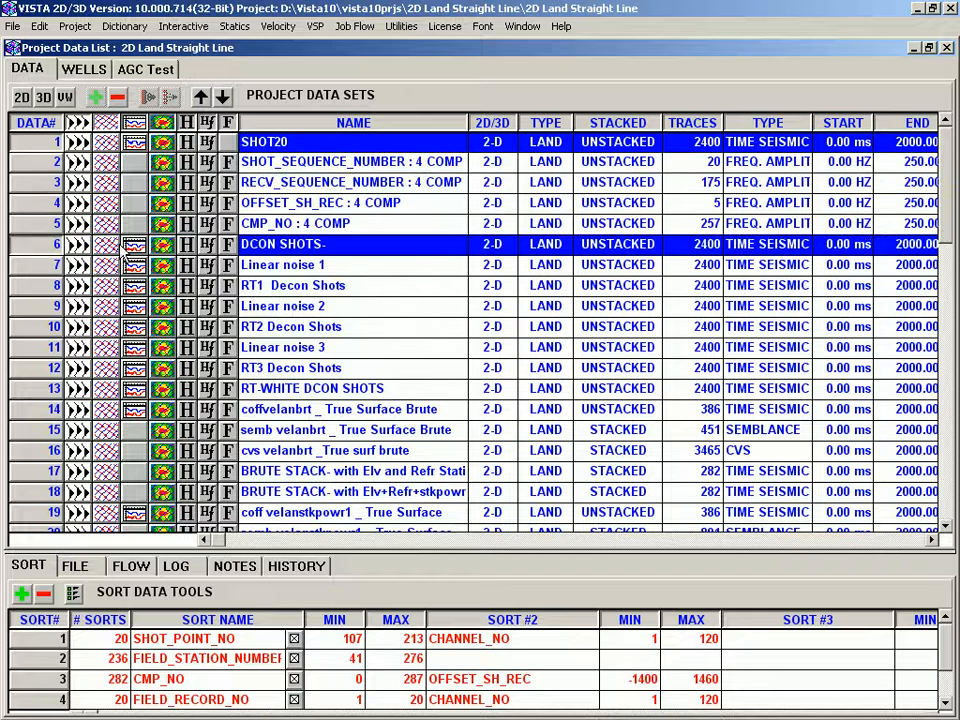
{"action": "left_click", "coordinate": [284, 182]}
{"action": "right_click", "coordinate": [338, 189]}
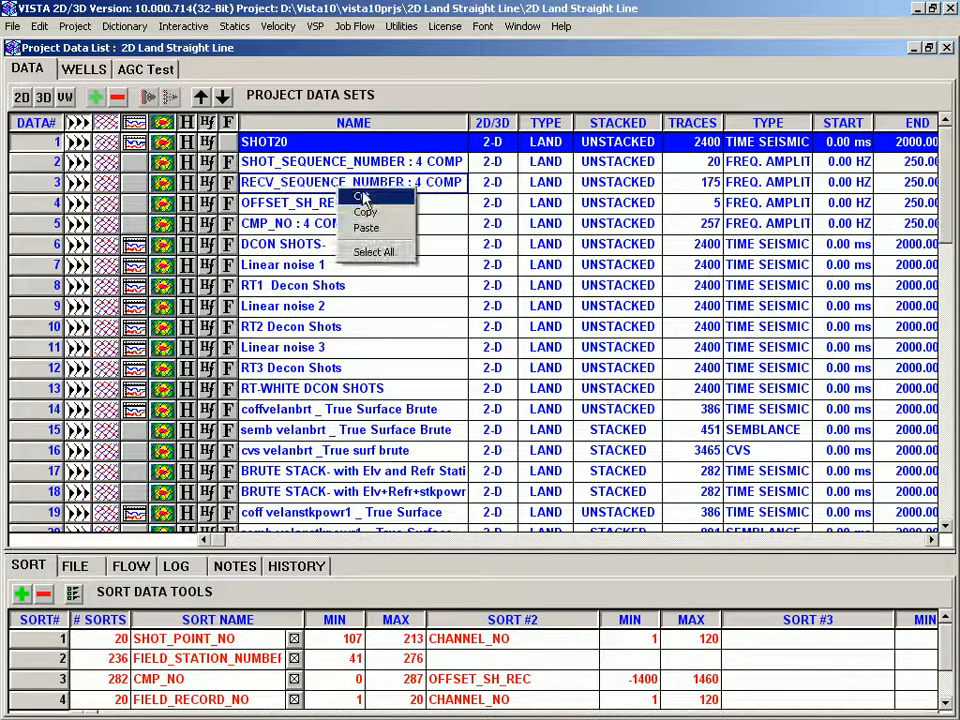
{"action": "left_click", "coordinate": [41, 188]}
{"action": "left_click", "coordinate": [36, 223], "text": "ctrl"}
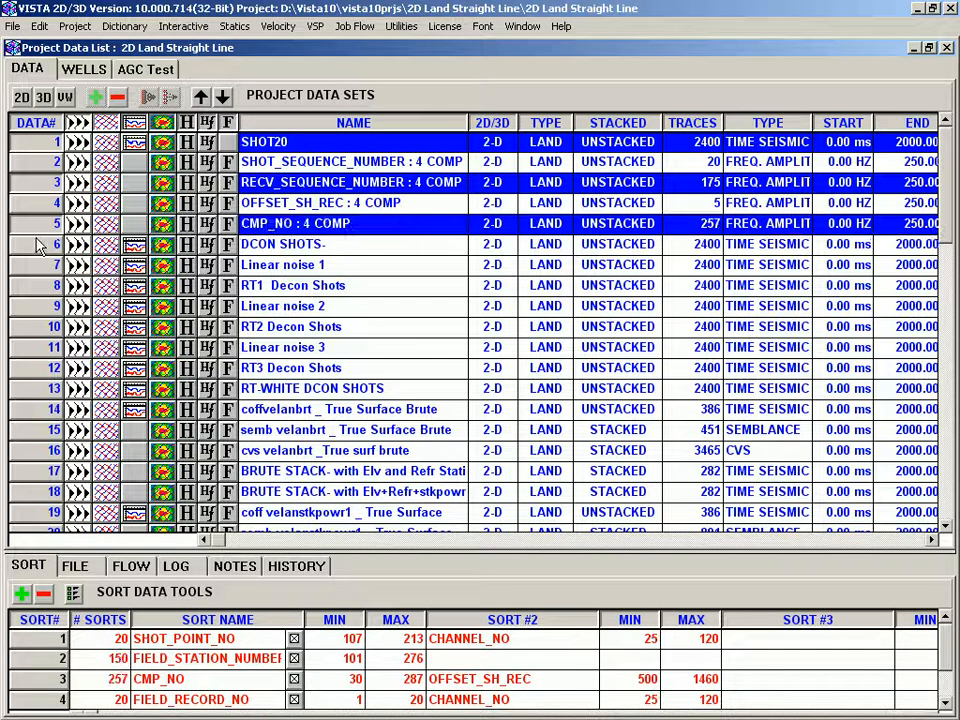
{"action": "left_click", "coordinate": [32, 266], "text": "ctrl"}
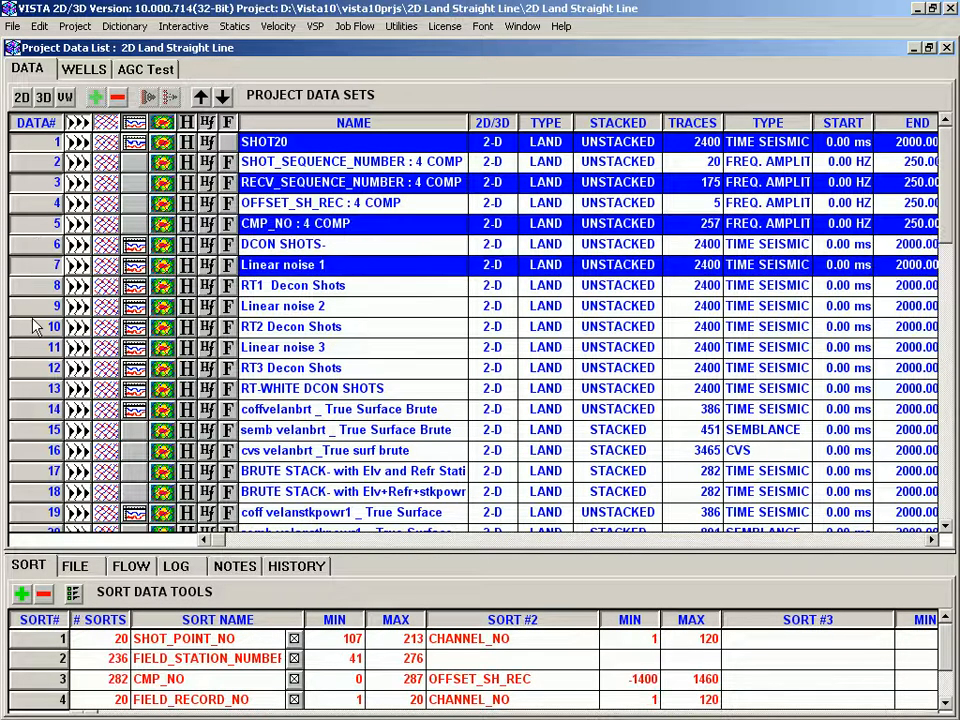
- Select individual data set rows one after another, such as OFFSET_SH_REC, Linear noise 2 and RECV_SEQUENCE_NUMBER
{"action": "left_click", "coordinate": [44, 205]}
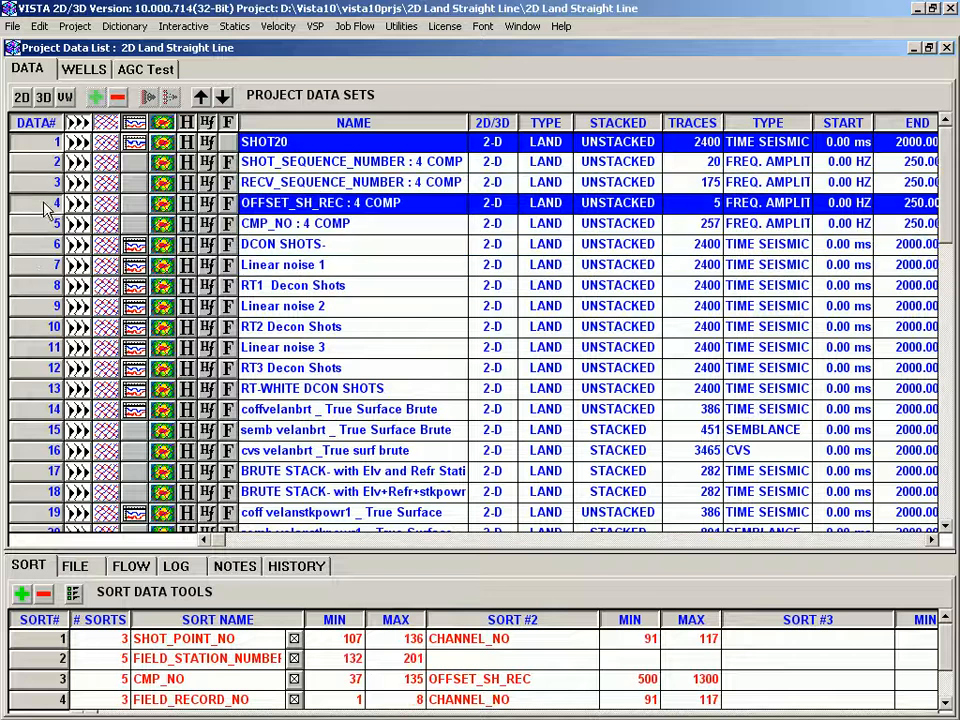
{"action": "left_click", "coordinate": [41, 263], "text": "shift"}
{"action": "left_click", "coordinate": [42, 308]}
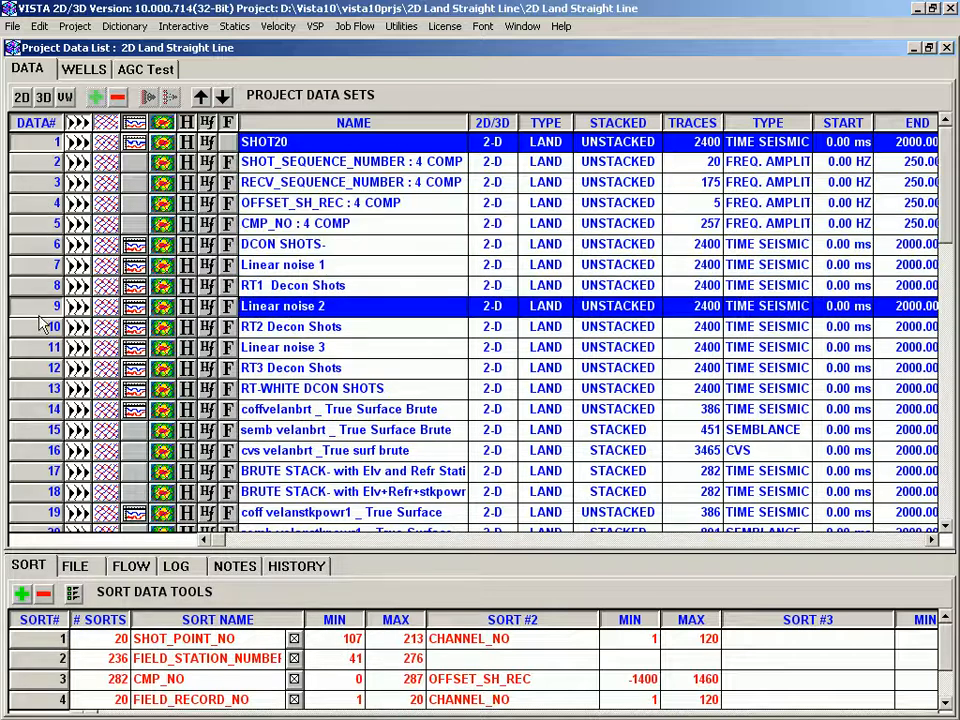
{"action": "left_click", "coordinate": [36, 143]}
{"action": "left_click", "coordinate": [41, 183]}
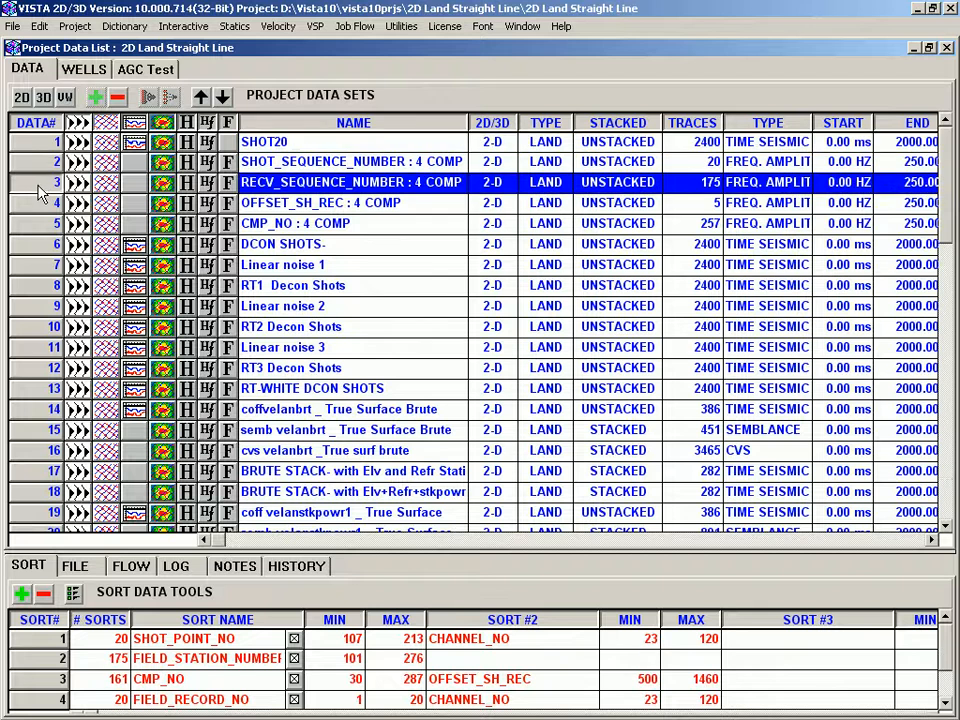
- Select the SHOT_SEQUENCE_NUMBER and RECV_SEQUENCE_NUMBER rows together, open their Data Group Options menu, and dismiss it
{"action": "left_click", "coordinate": [36, 163], "text": "shift"}
{"action": "right_click", "coordinate": [36, 166]}
{"action": "mouse_move", "coordinate": [100, 175]}
{"action": "mouse_move", "coordinate": [367, 197]}
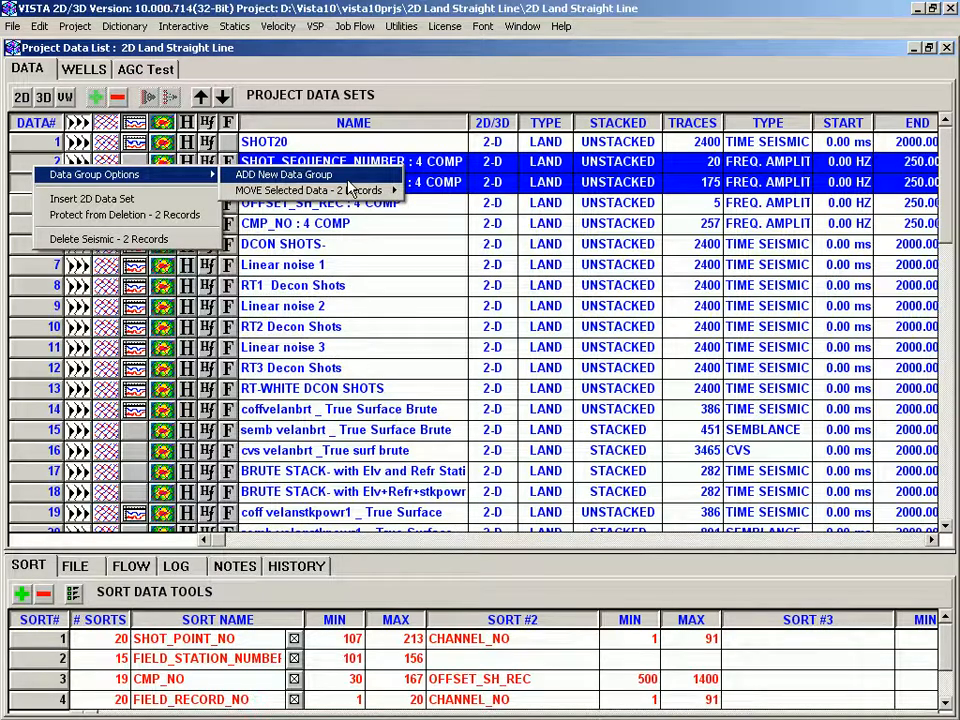
{"action": "left_click", "coordinate": [35, 144]}
{"action": "left_click", "coordinate": [35, 163]}
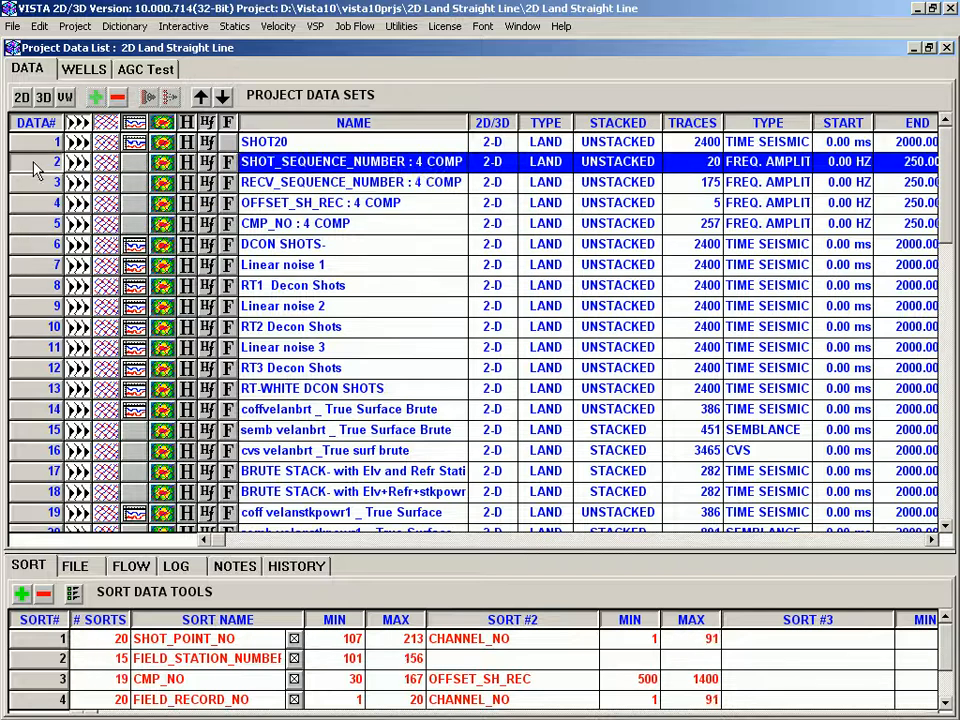
- Open the SHOT20 data set in a seismic display window
{"action": "left_click", "coordinate": [40, 183]}
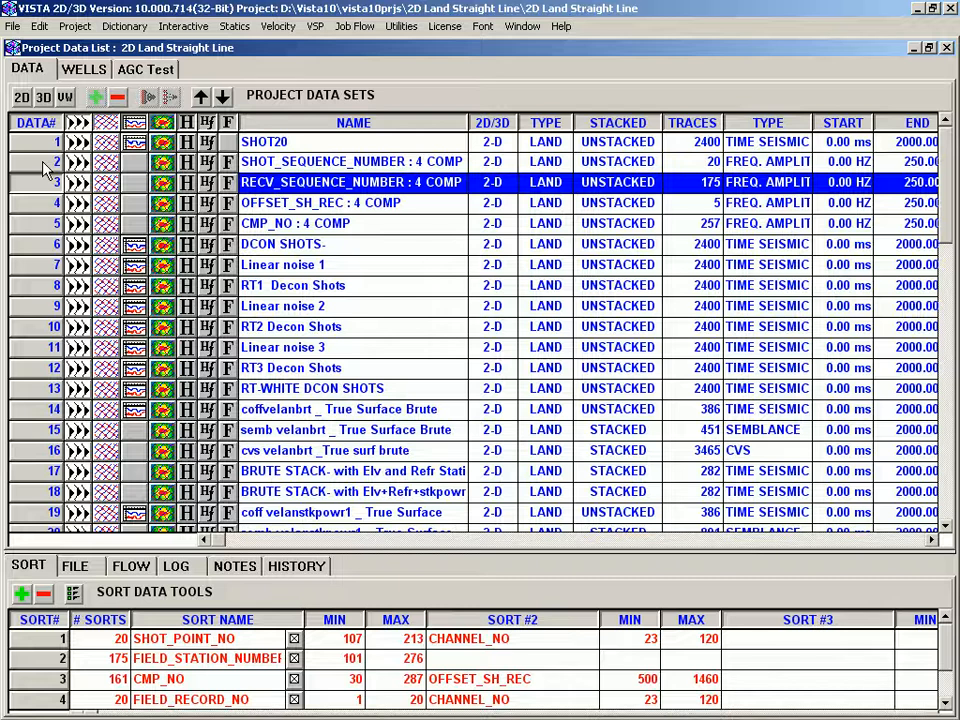
{"action": "left_click", "coordinate": [43, 150]}
{"action": "double_click", "coordinate": [43, 150]}
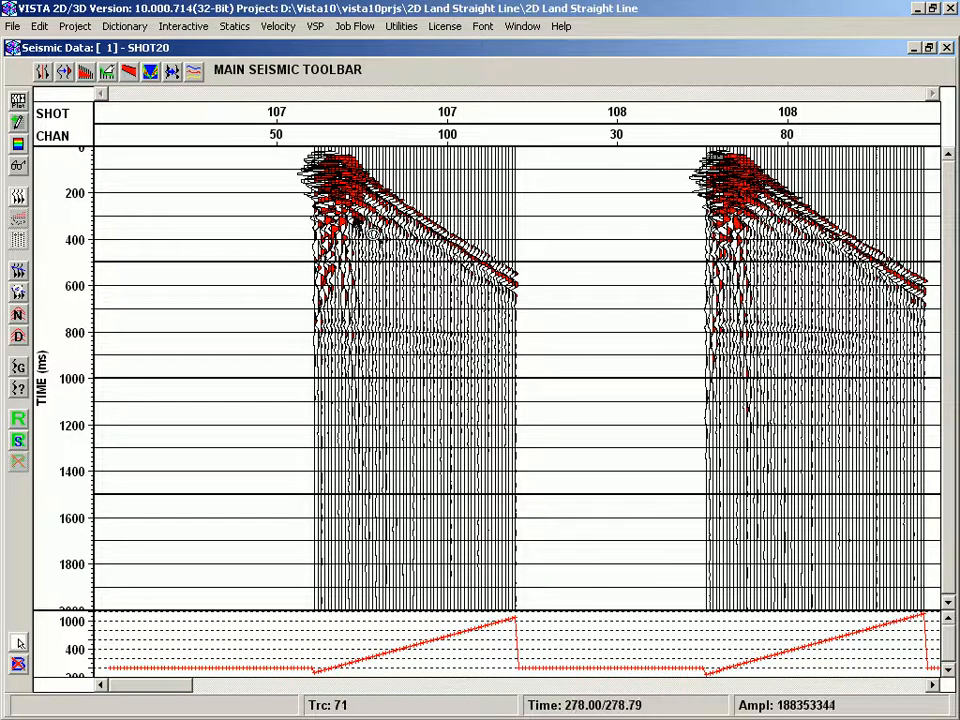
- Zoom into the first shot's first-break region with a zoom box and un-zoom, twice
{"action": "left_click_drag", "start_coordinate": [342, 206], "coordinate": [496, 369]}
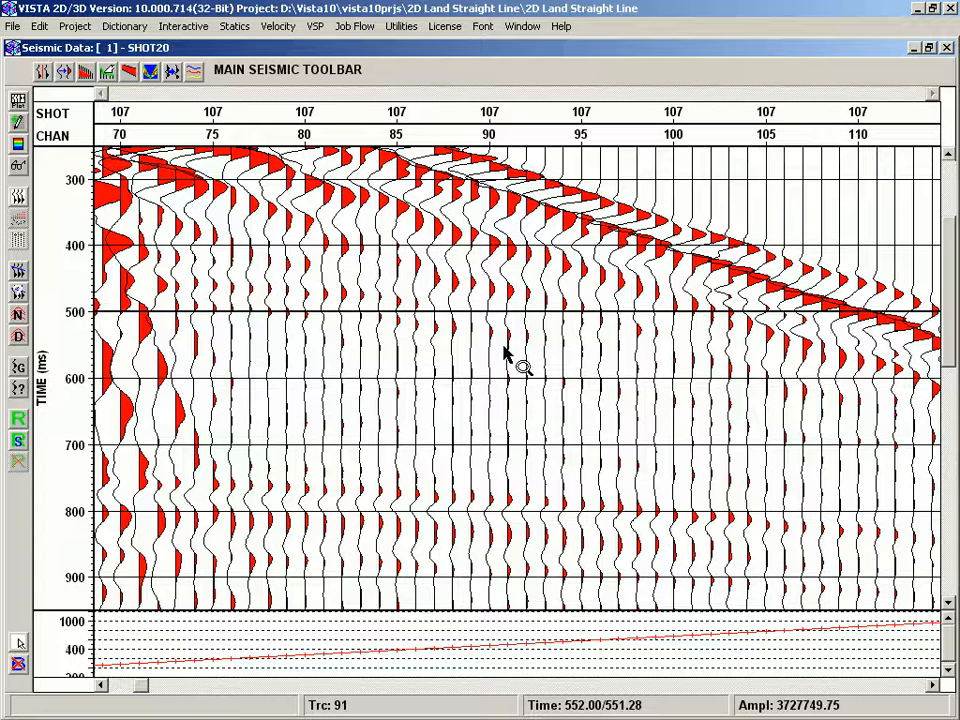
{"action": "double_click", "coordinate": [456, 298]}
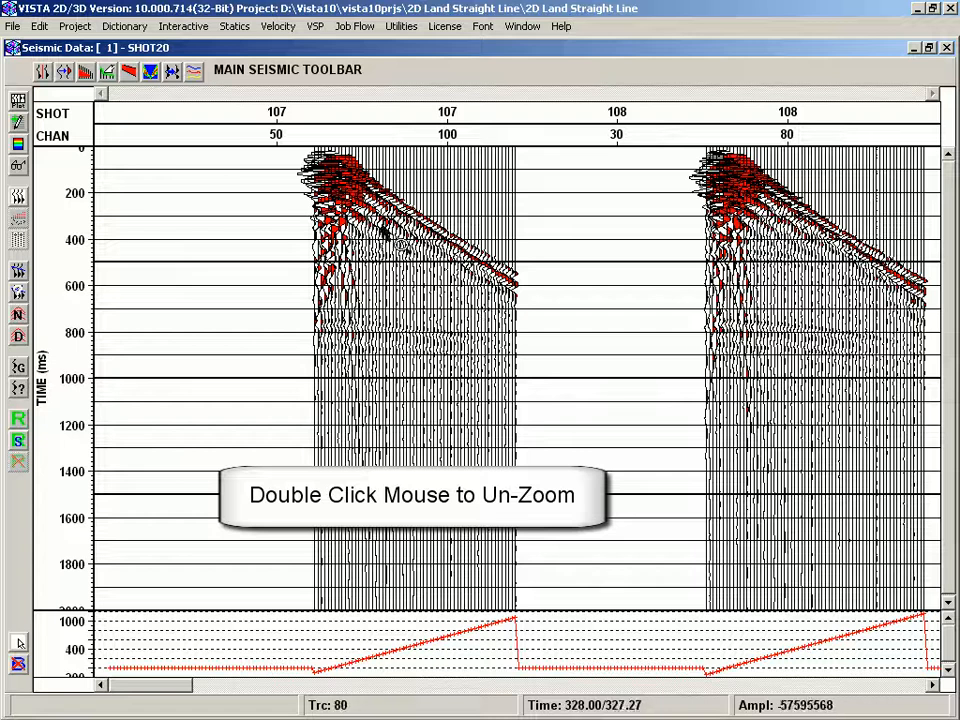
{"action": "left_click_drag", "start_coordinate": [343, 189], "coordinate": [458, 298]}
{"action": "double_click", "coordinate": [454, 294]}
- Zoom and pan the seismic display, then zoom along the channel axis to channels about 70 to 120 and restore the full view
{"action": "left_click_drag", "start_coordinate": [317, 189], "coordinate": [532, 382]}
{"action": "left_click_drag", "start_coordinate": [497, 343], "coordinate": [78, 268], "text": "ctrl"}
{"action": "right_click", "coordinate": [404, 208]}
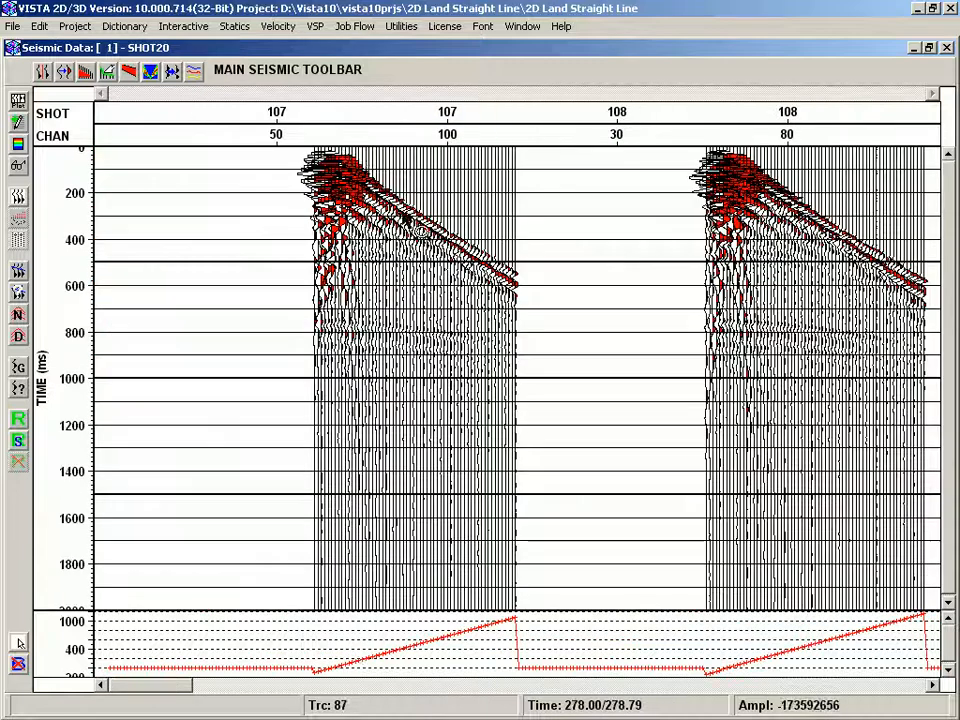
{"action": "left_click_drag", "start_coordinate": [339, 138], "coordinate": [524, 140]}
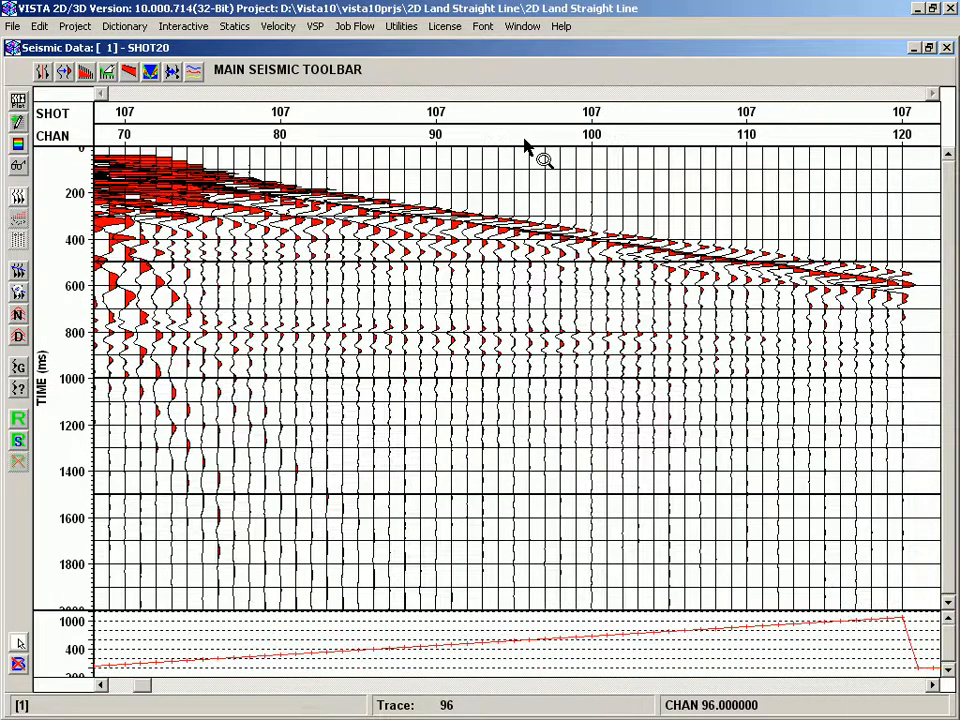
{"action": "right_click", "coordinate": [524, 146]}
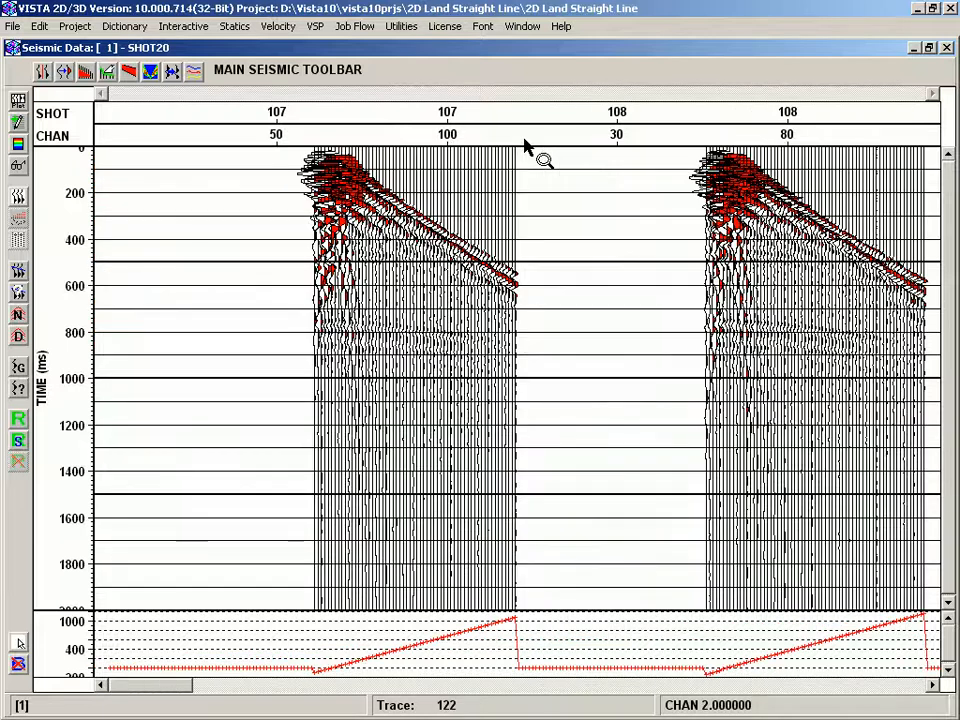
- Open the axis properties menus for the SHOT and TIME axes, then dismiss them
{"action": "right_click", "coordinate": [300, 117]}
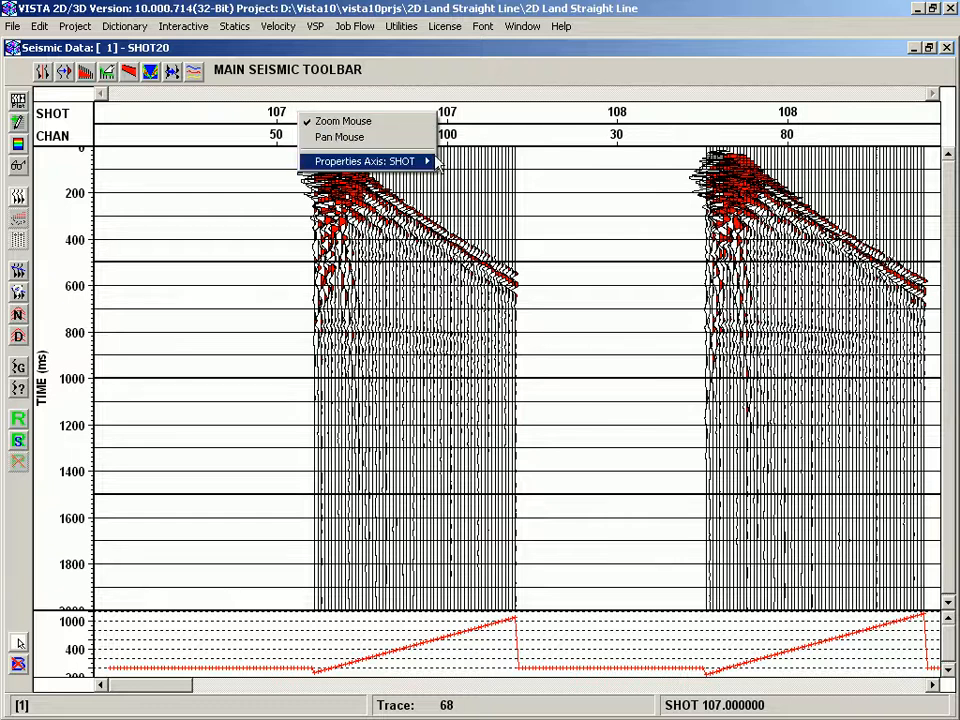
{"action": "mouse_move", "coordinate": [364, 161]}
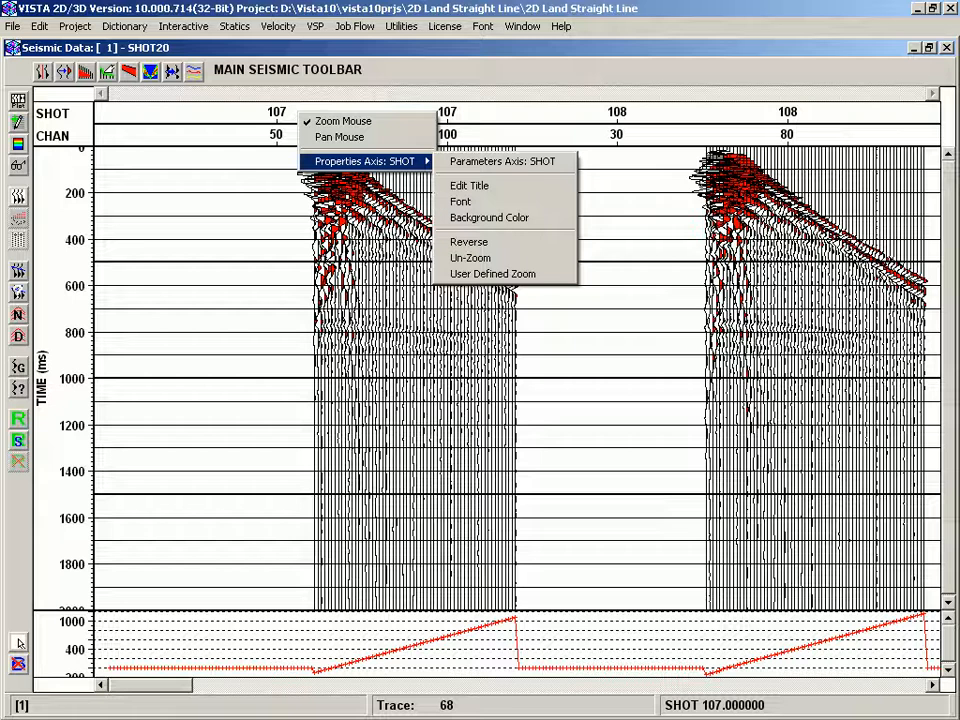
{"action": "right_click", "coordinate": [63, 435]}
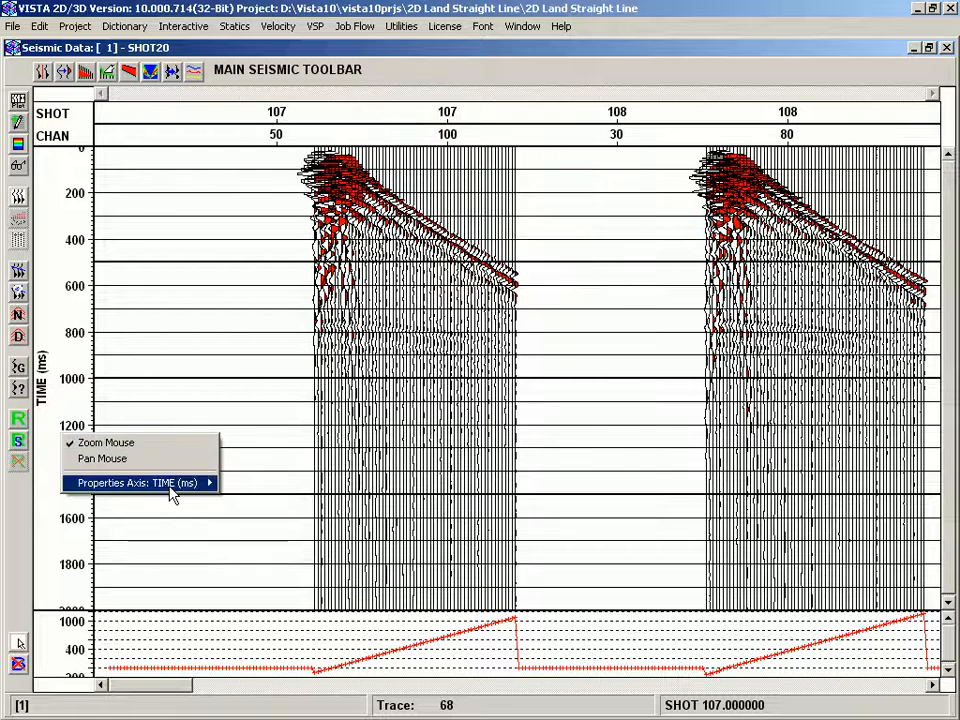
{"action": "mouse_move", "coordinate": [172, 490]}
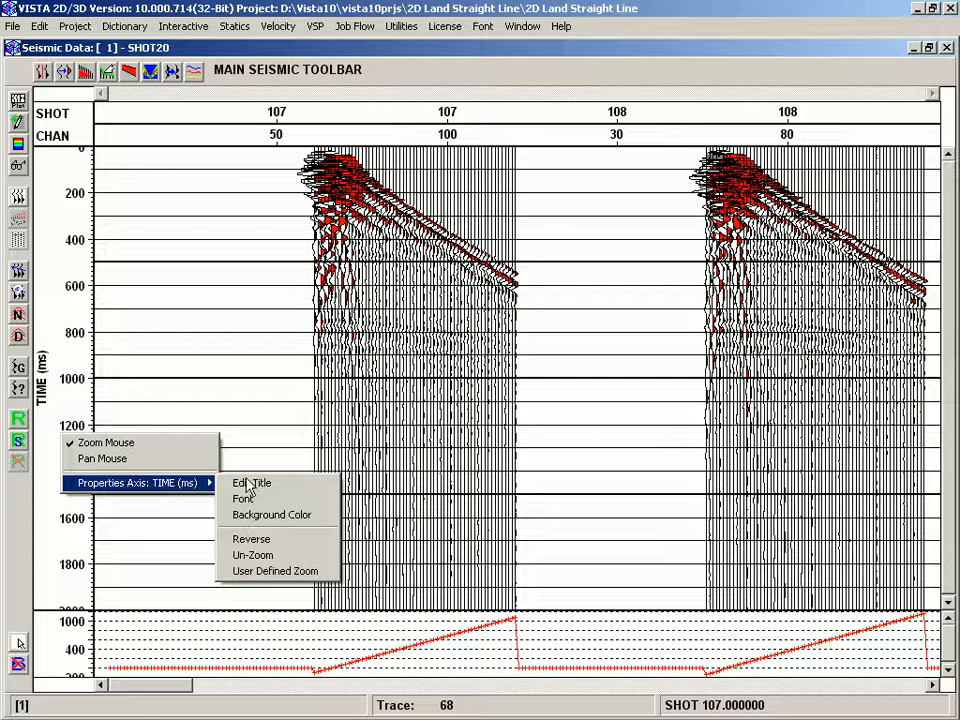
{"action": "left_click", "coordinate": [449, 367]}
- Zoom into the early traces and open the display context menu's Display Visible options, then close it
{"action": "left_click_drag", "start_coordinate": [317, 189], "coordinate": [484, 377]}
{"action": "right_click", "coordinate": [401, 250]}
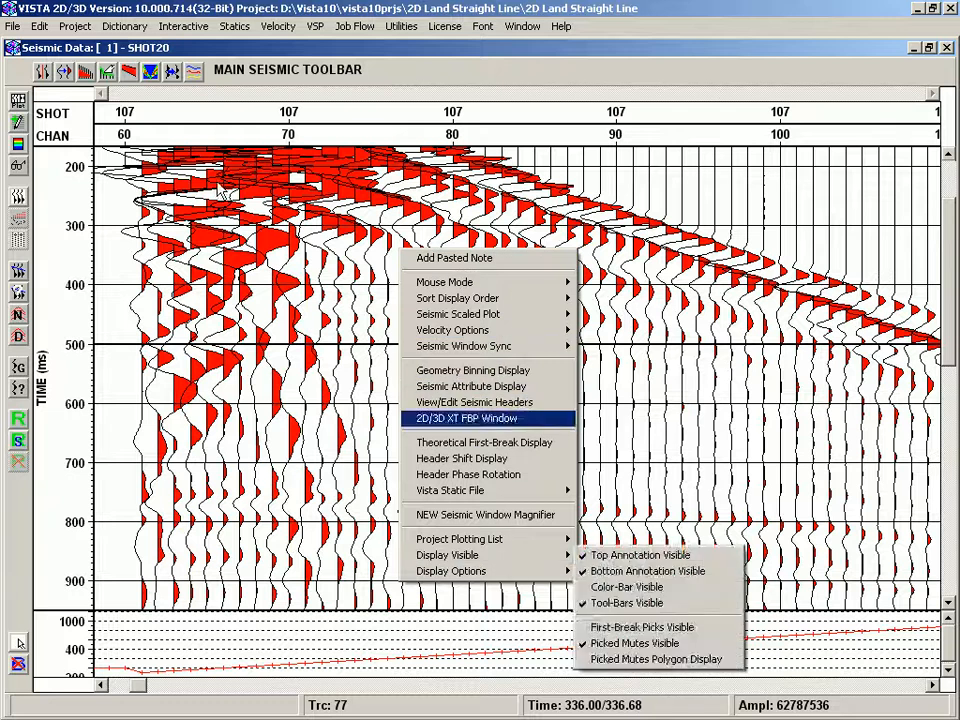
{"action": "left_click", "coordinate": [244, 207]}
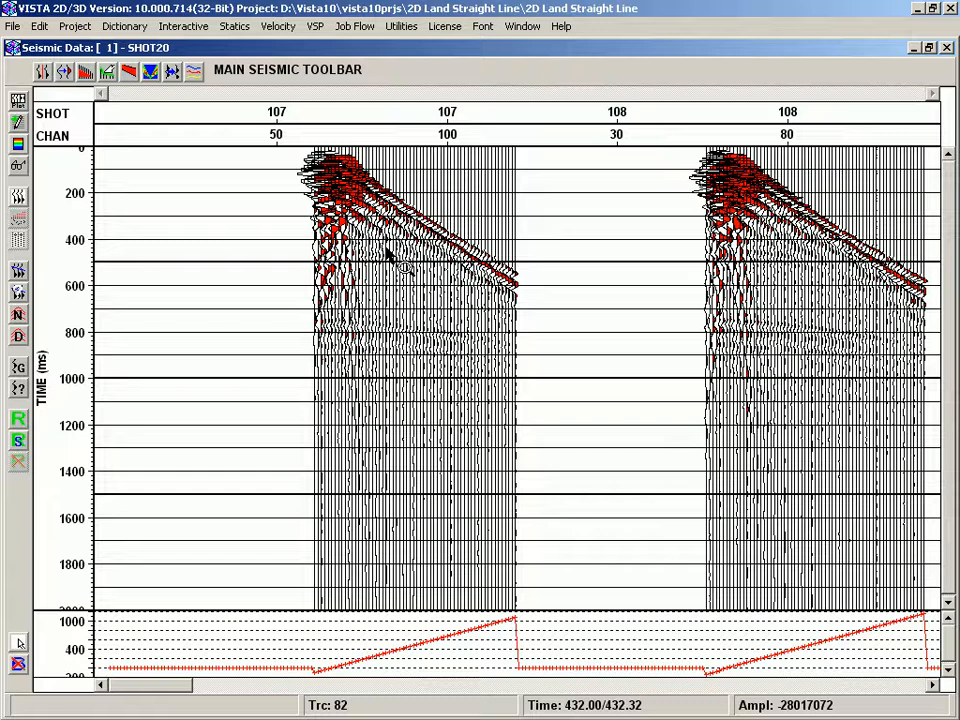
- Open the Seismic Attribute Display for the SHOT20 data
{"action": "right_click", "coordinate": [388, 252]}
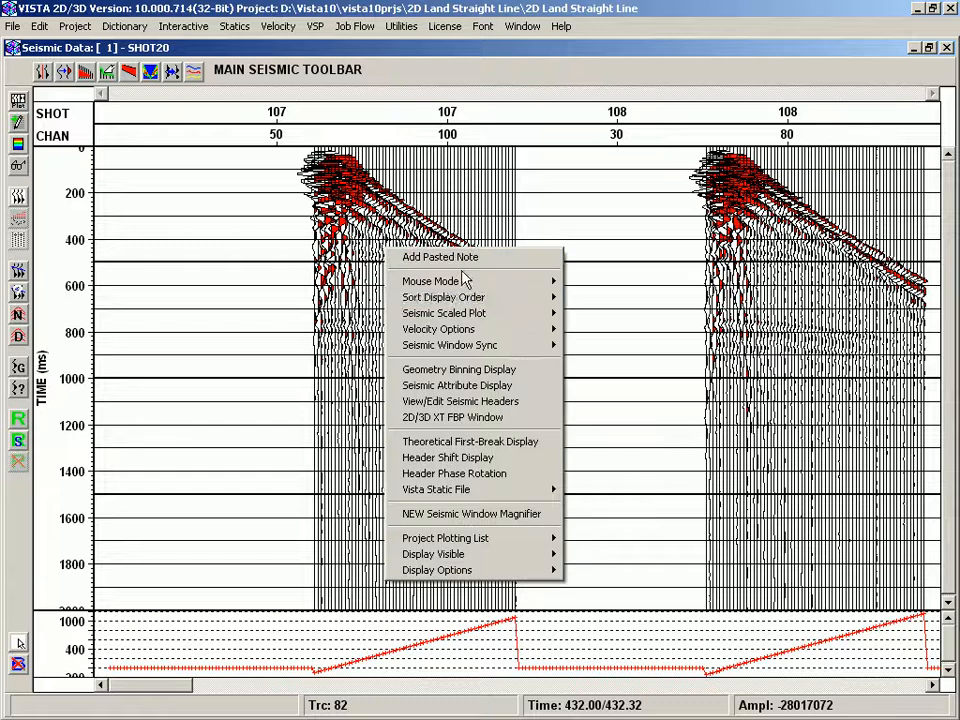
{"action": "left_click", "coordinate": [488, 386]}
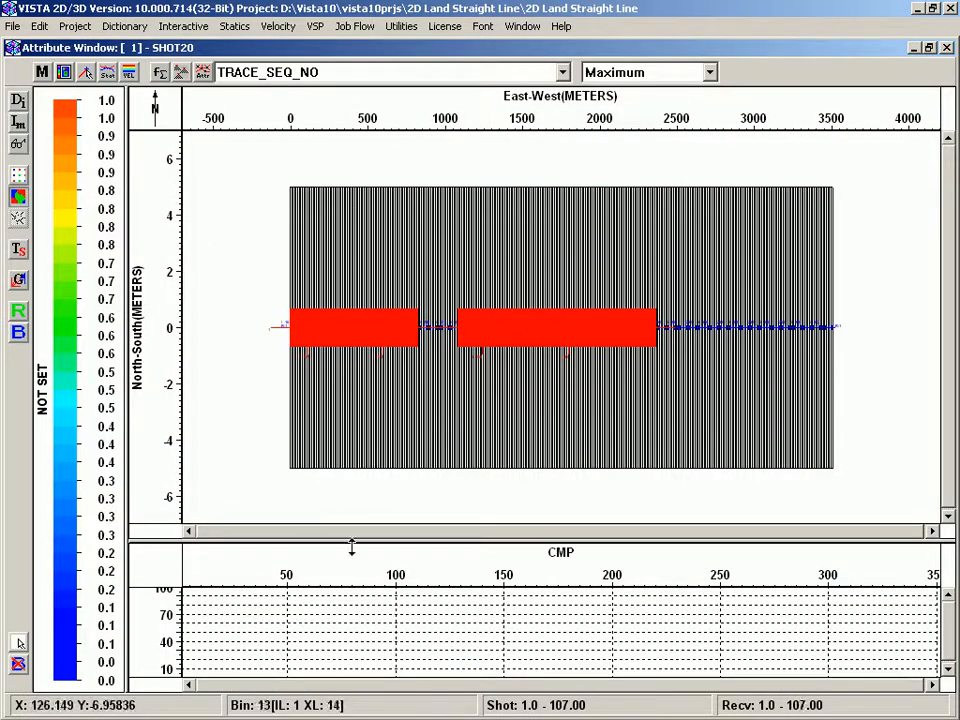
- Zoom into the attribute map and reverse the East-West, North-South and CMP axes back and forth
{"action": "left_click_drag", "start_coordinate": [448, 279], "coordinate": [579, 394]}
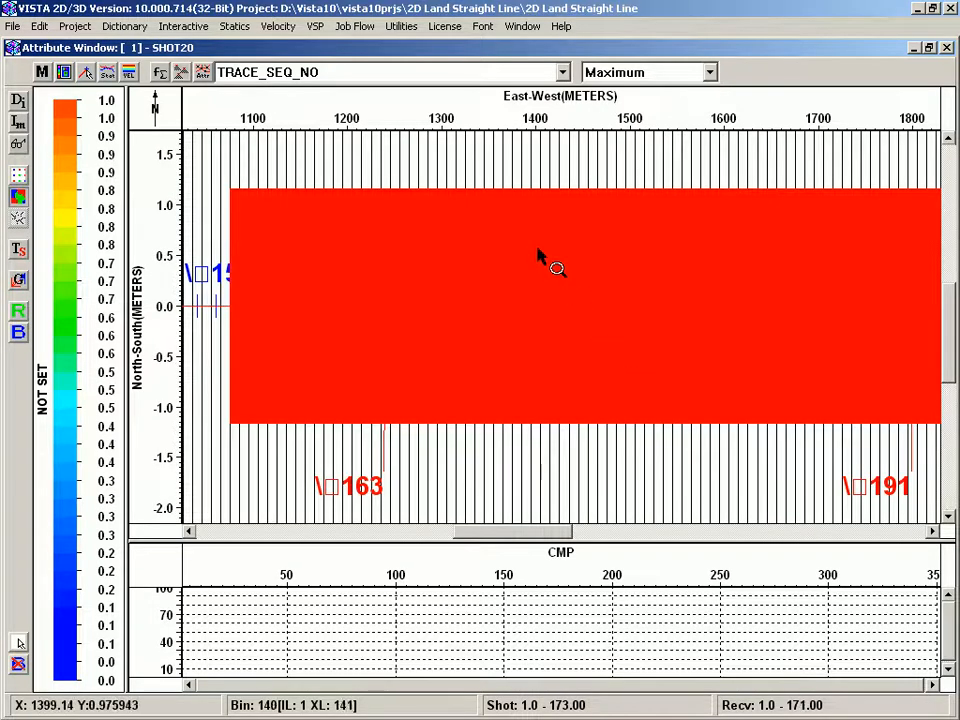
{"action": "left_click", "coordinate": [412, 115], "text": "shift"}
{"action": "left_click", "coordinate": [411, 109], "text": "shift"}
{"action": "left_click", "coordinate": [154, 272], "text": "shift"}
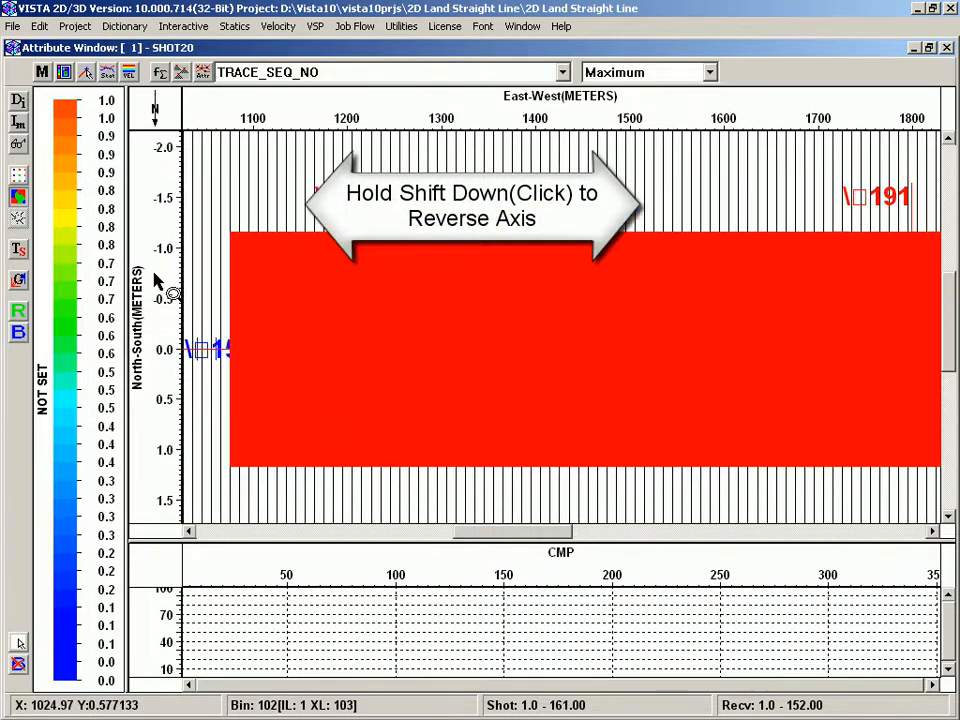
{"action": "left_click", "coordinate": [154, 272], "text": "shift"}
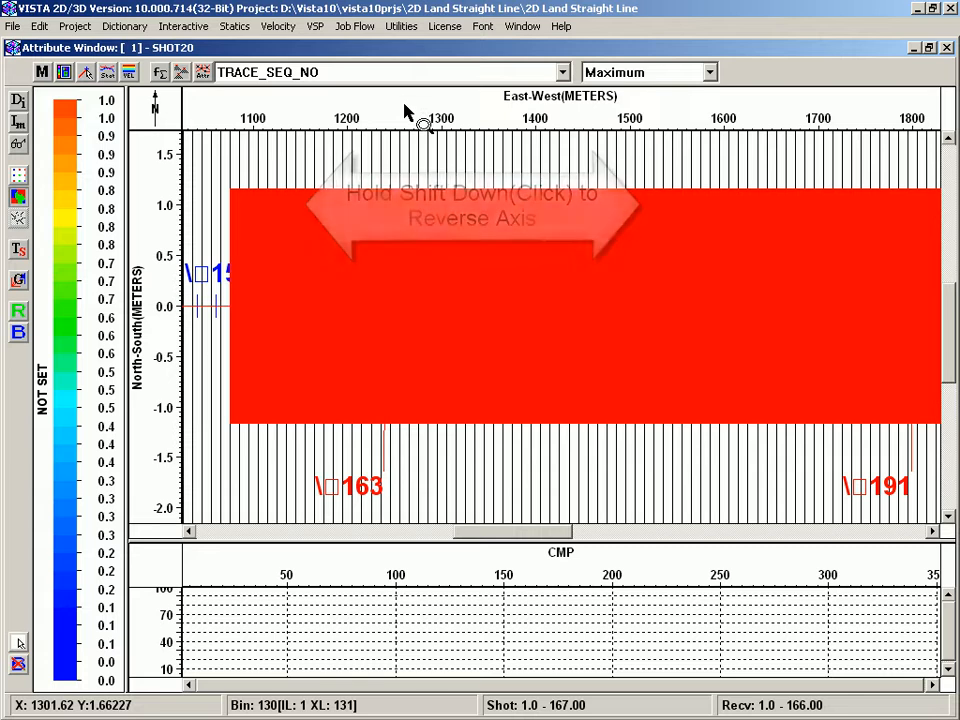
{"action": "left_click", "coordinate": [388, 570], "text": "shift"}
{"action": "left_click", "coordinate": [388, 570], "text": "shift"}
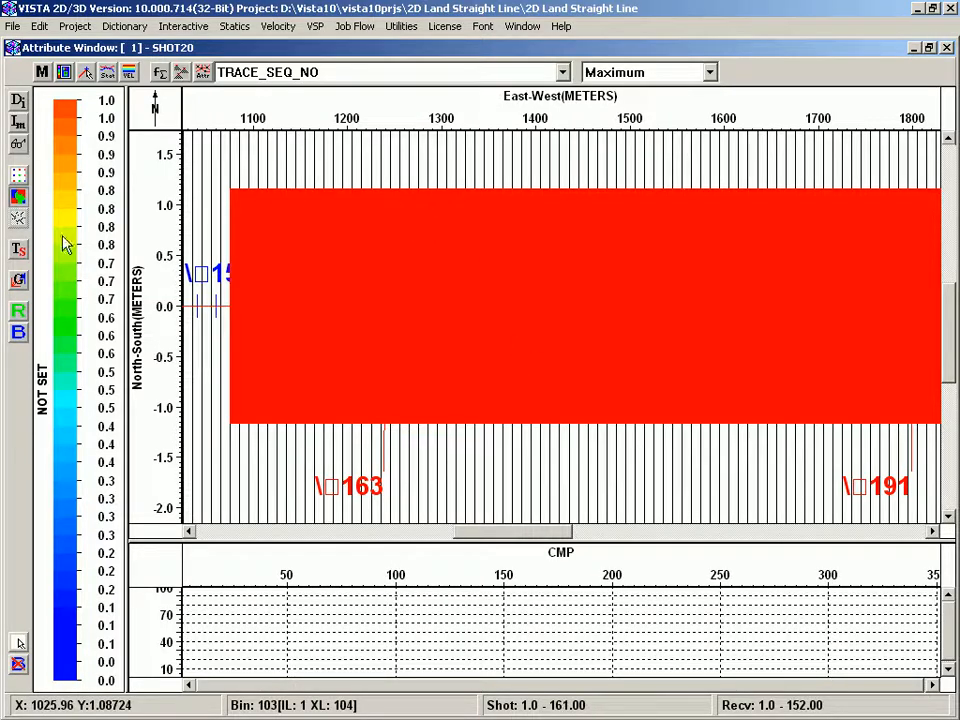
- Open the color bar's context menu, dismiss it, and close the attribute window
{"action": "right_click", "coordinate": [104, 381]}
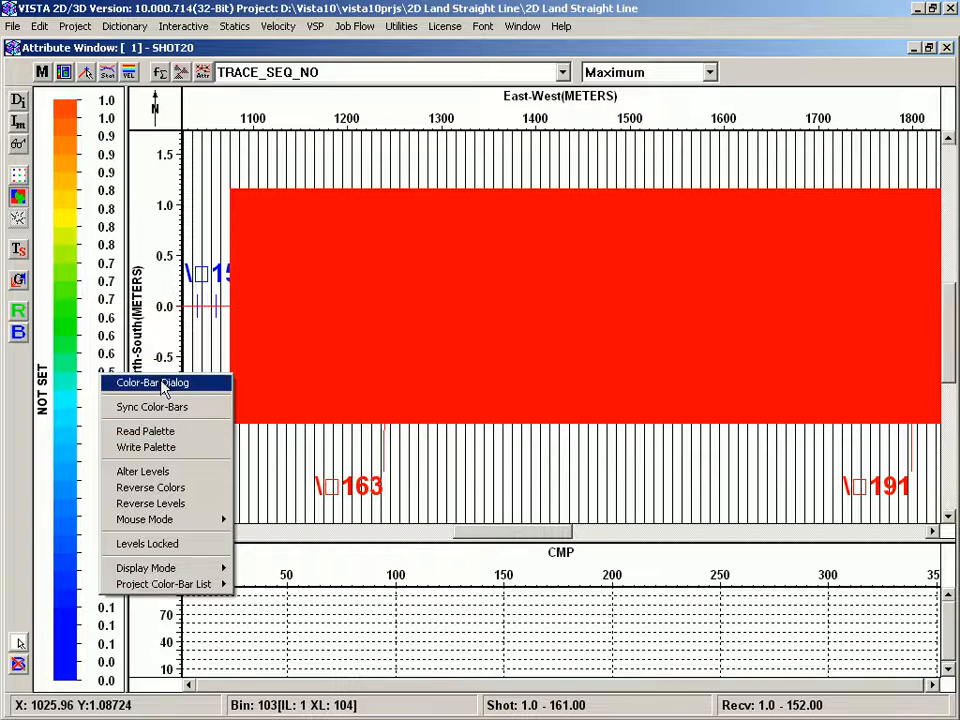
{"action": "mouse_move", "coordinate": [175, 588]}
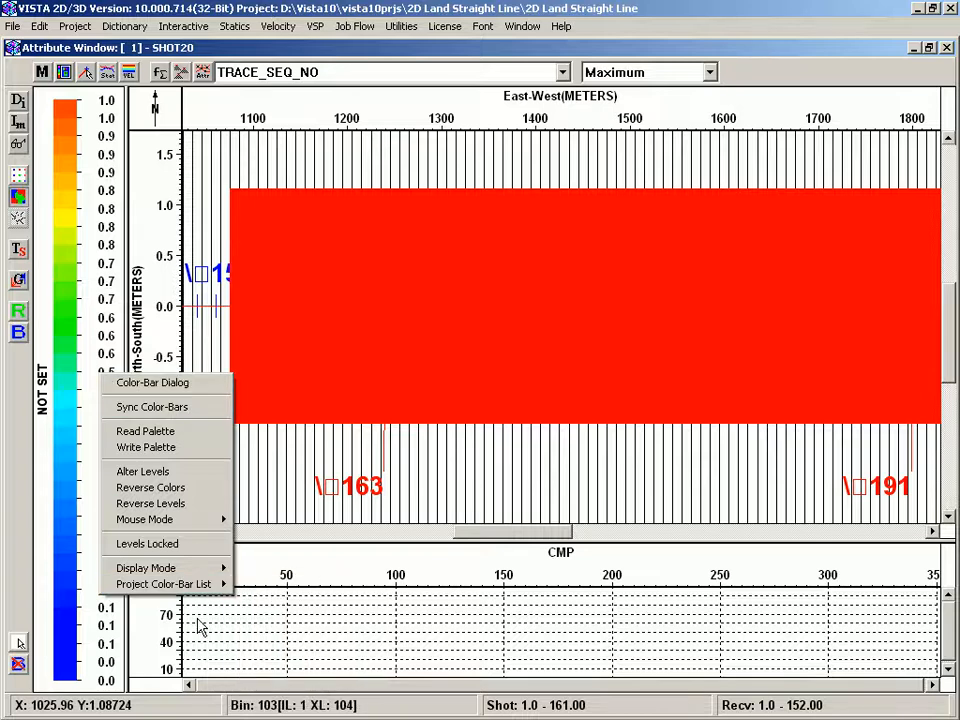
{"action": "left_click", "coordinate": [517, 265]}
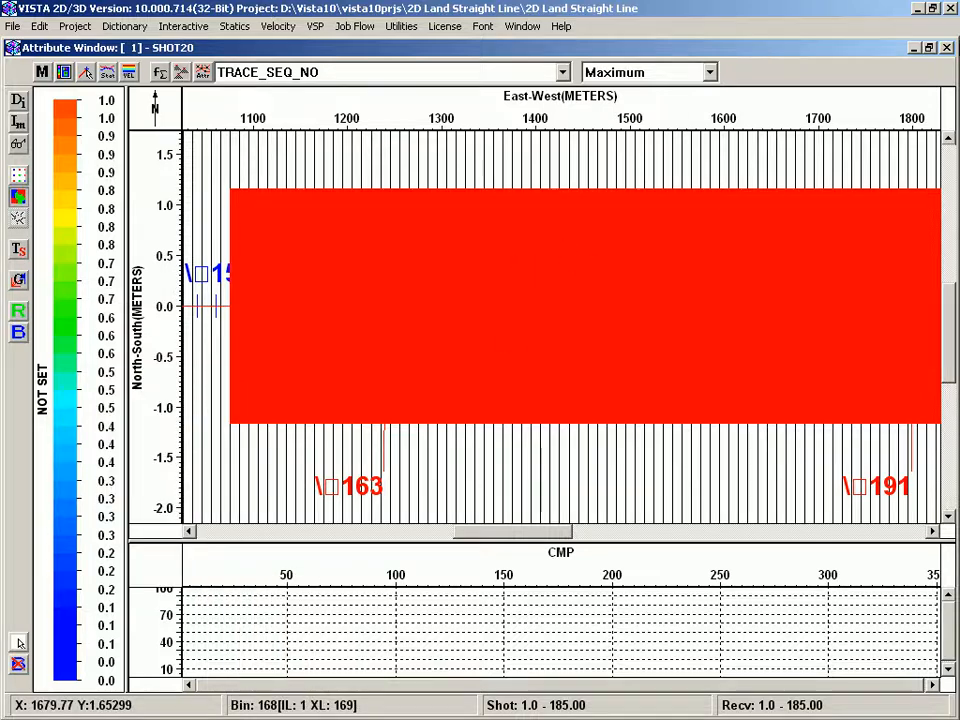
{"action": "left_click", "coordinate": [947, 48]}
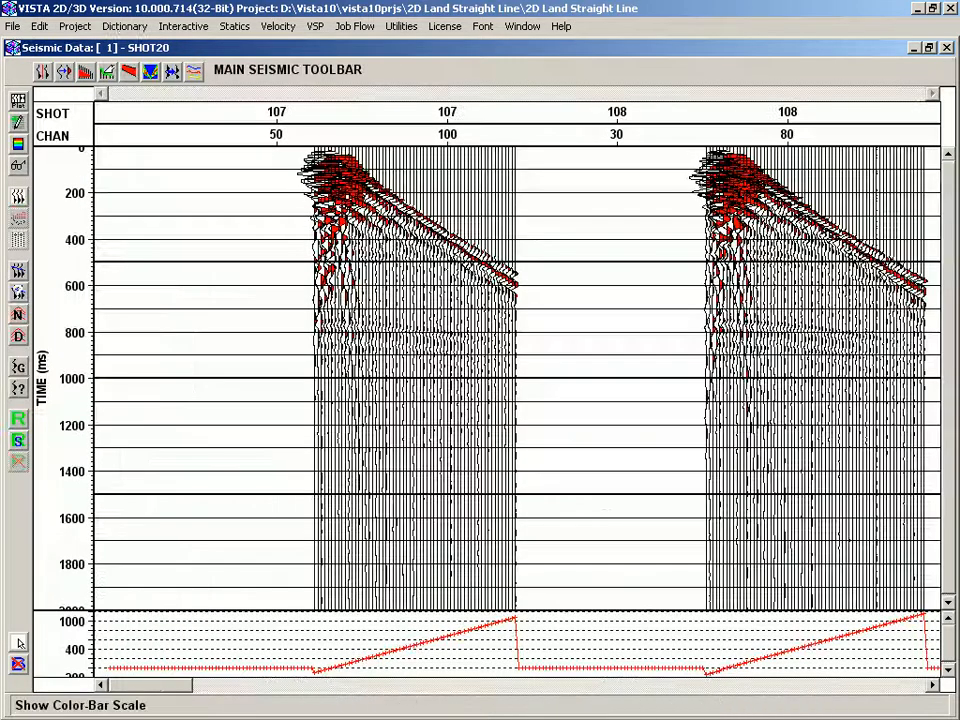
- Graph a seismic trace by picking a trace in the first shot
{"action": "left_click", "coordinate": [17, 368]}
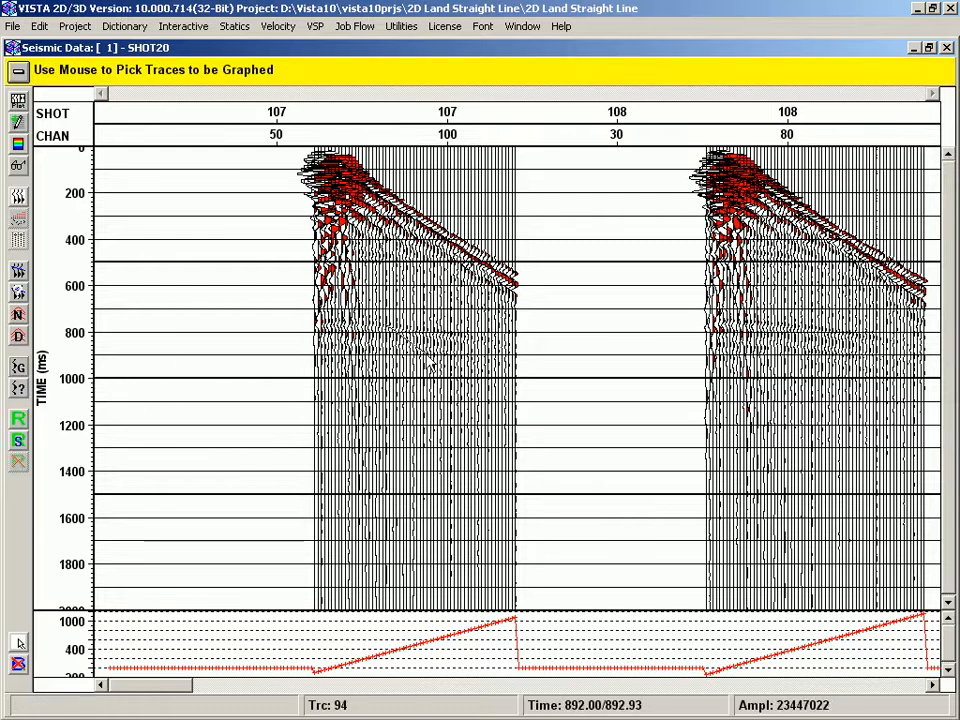
{"action": "left_click", "coordinate": [433, 370]}
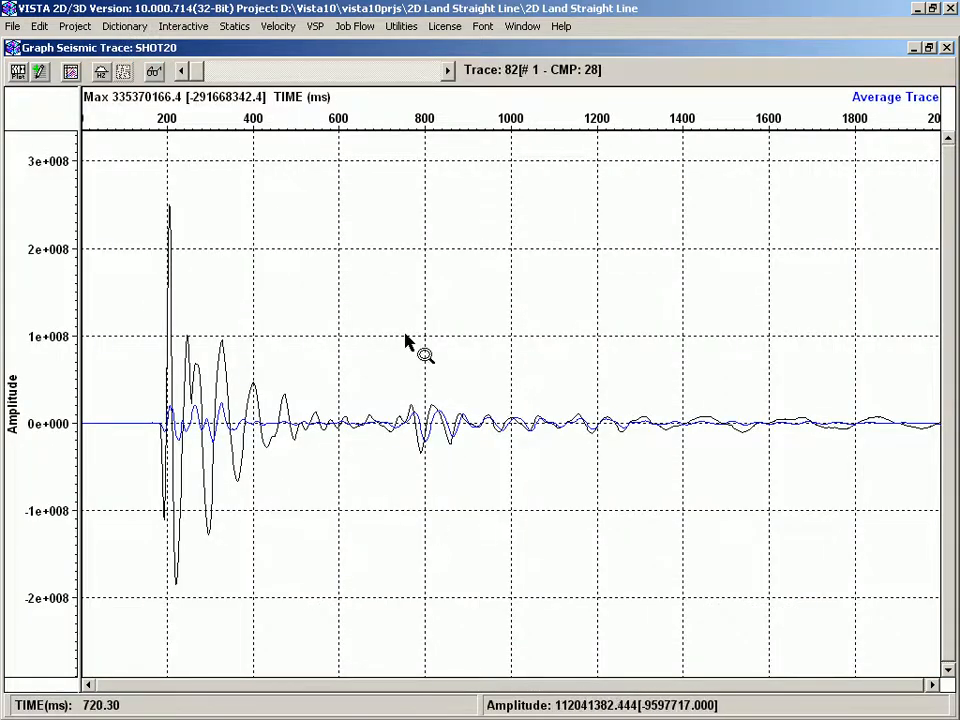
- Open the time axis properties menu in the trace graph
{"action": "right_click", "coordinate": [259, 118]}
{"action": "mouse_move", "coordinate": [325, 170]}
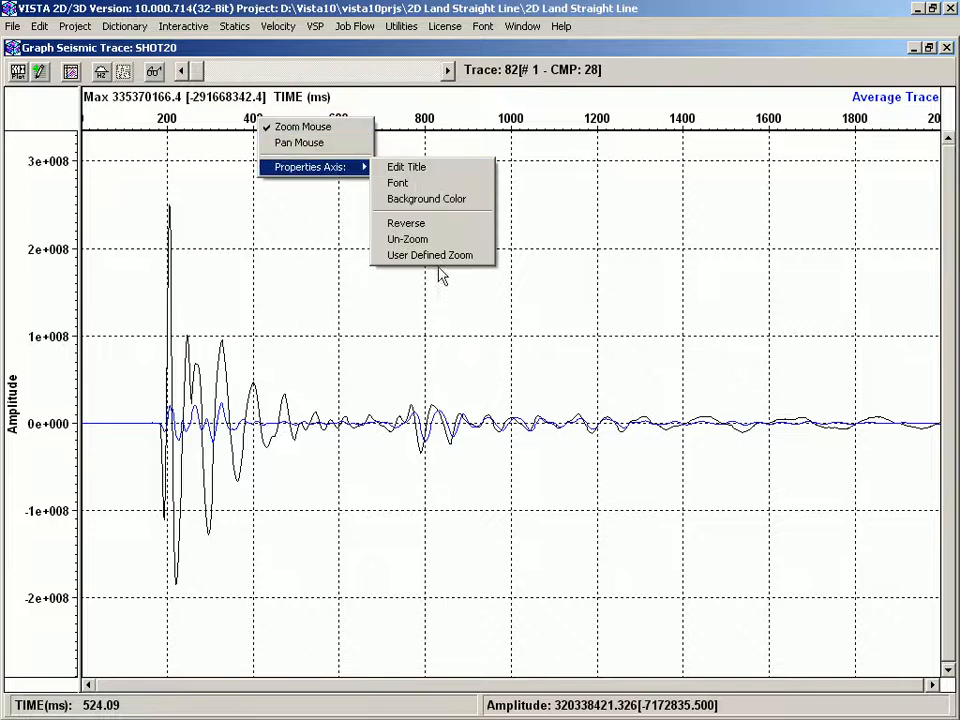
- Zoom the trace graph into about 330 to 720 ms on the time axis and into the amplitude axis
{"action": "right_click", "coordinate": [18, 366]}
{"action": "left_click", "coordinate": [211, 296]}
{"action": "left_click_drag", "start_coordinate": [220, 113], "coordinate": [396, 127]}
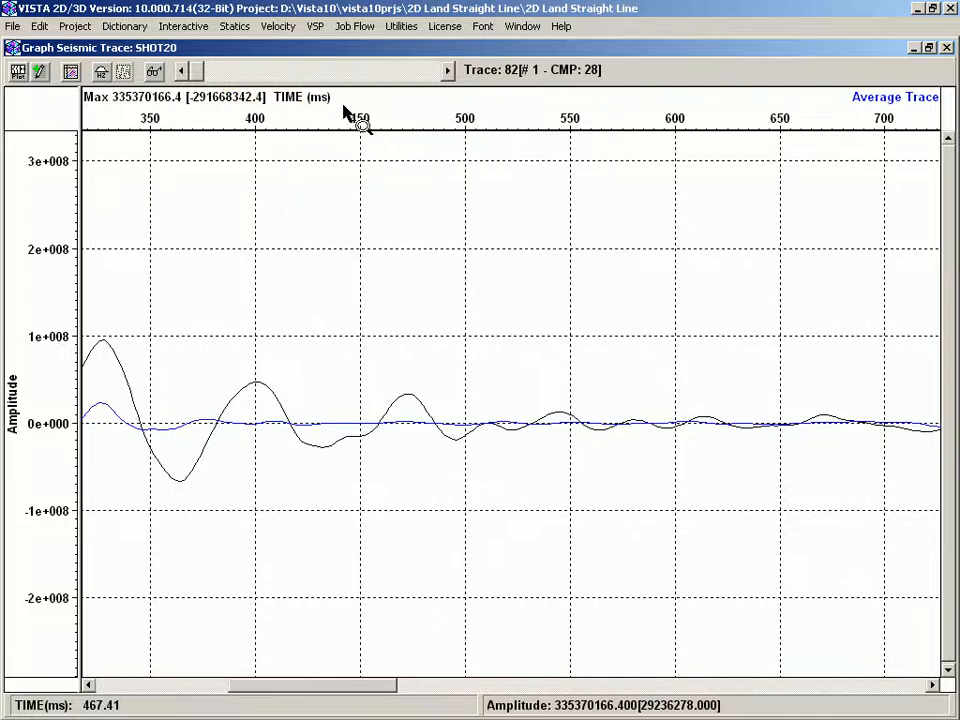
{"action": "left_click_drag", "start_coordinate": [46, 338], "coordinate": [39, 491]}
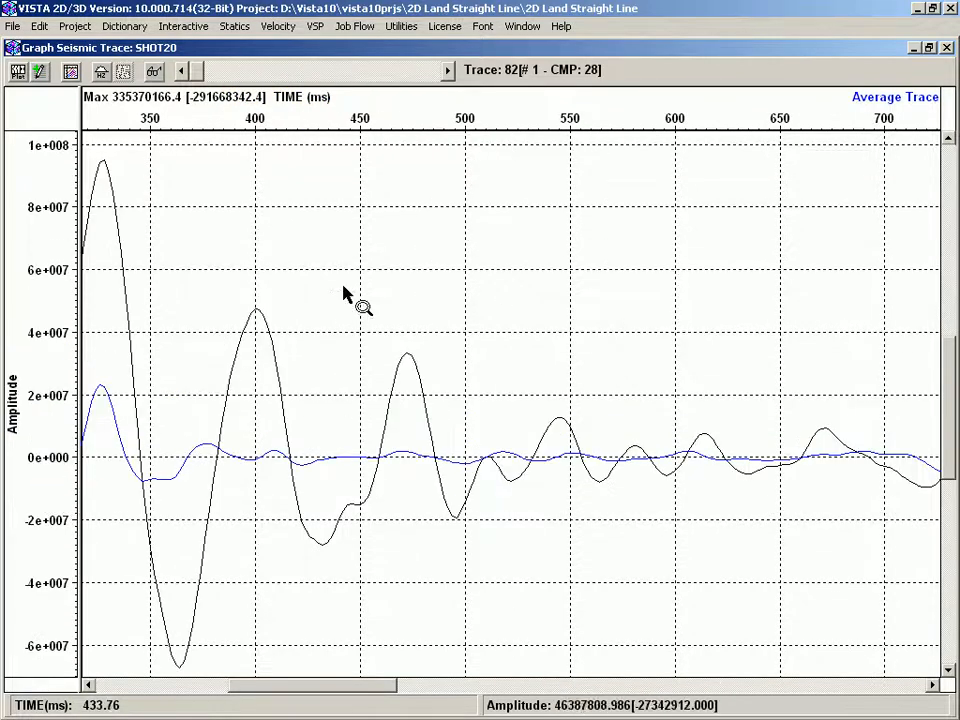
- Open the trace graph's context menu and dismiss it without choosing an option
{"action": "right_click", "coordinate": [388, 318]}
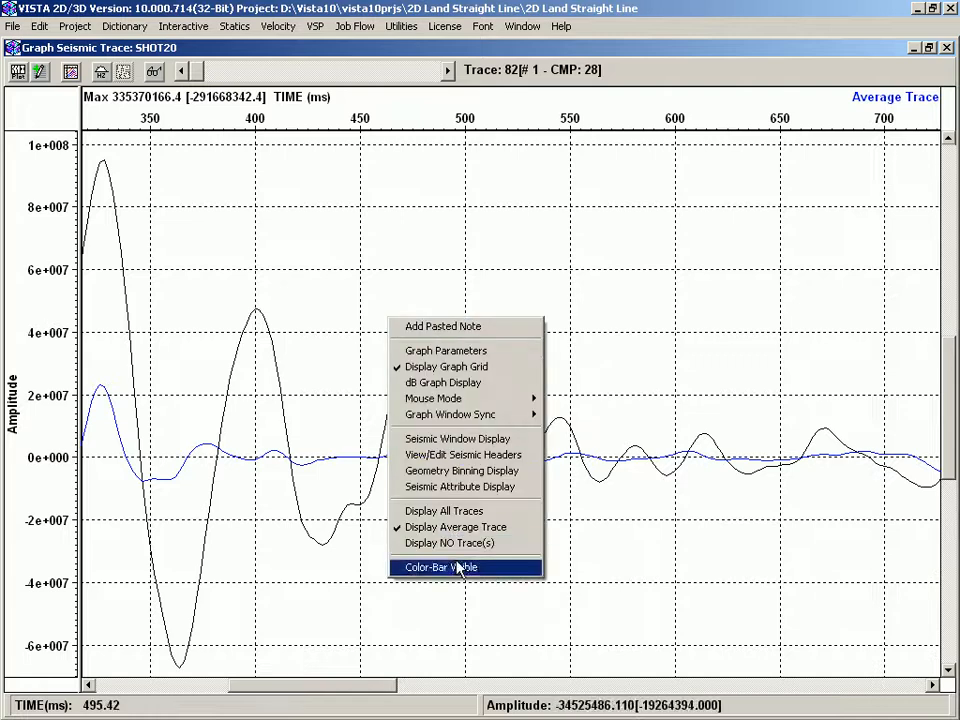
{"action": "left_click", "coordinate": [655, 320]}
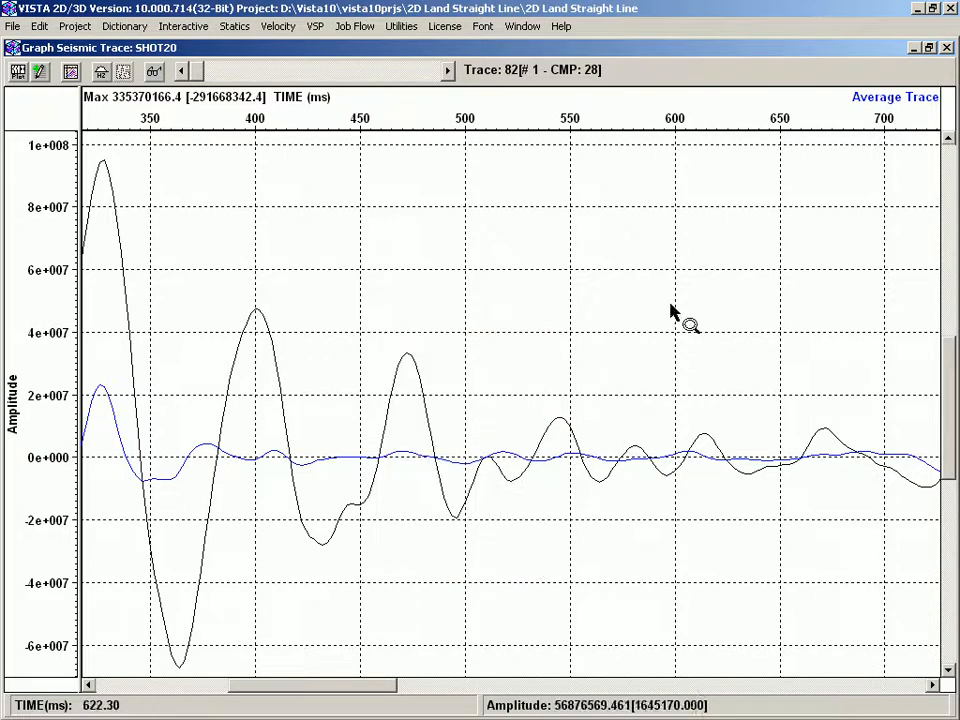
- Open the Vista Flow Command Window and move it over the trace graph
{"action": "left_click", "coordinate": [352, 27]}
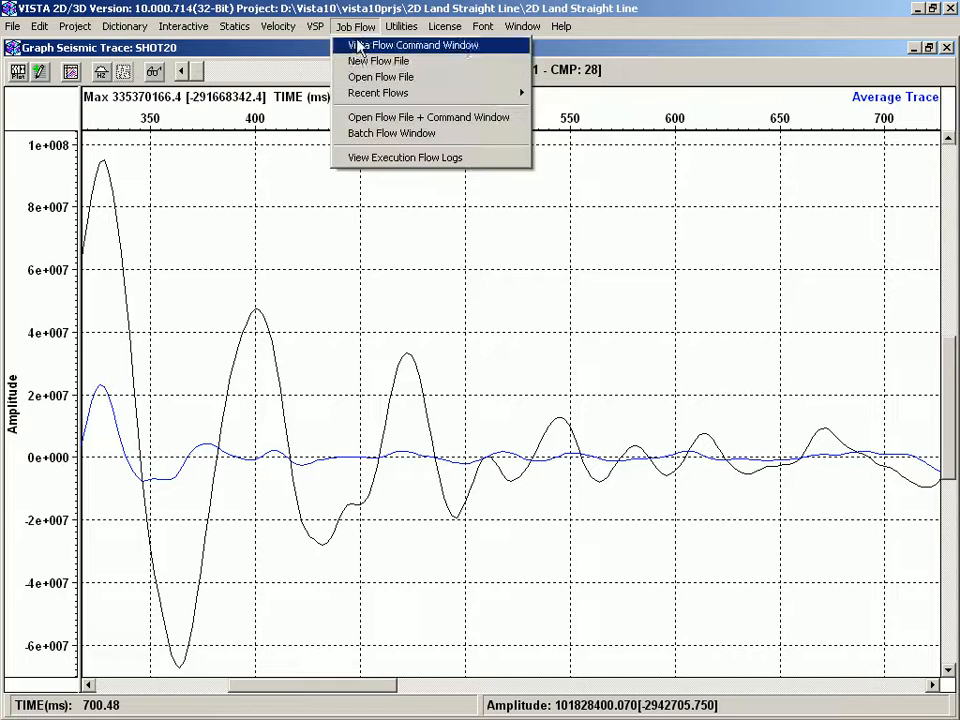
{"action": "left_click", "coordinate": [358, 63]}
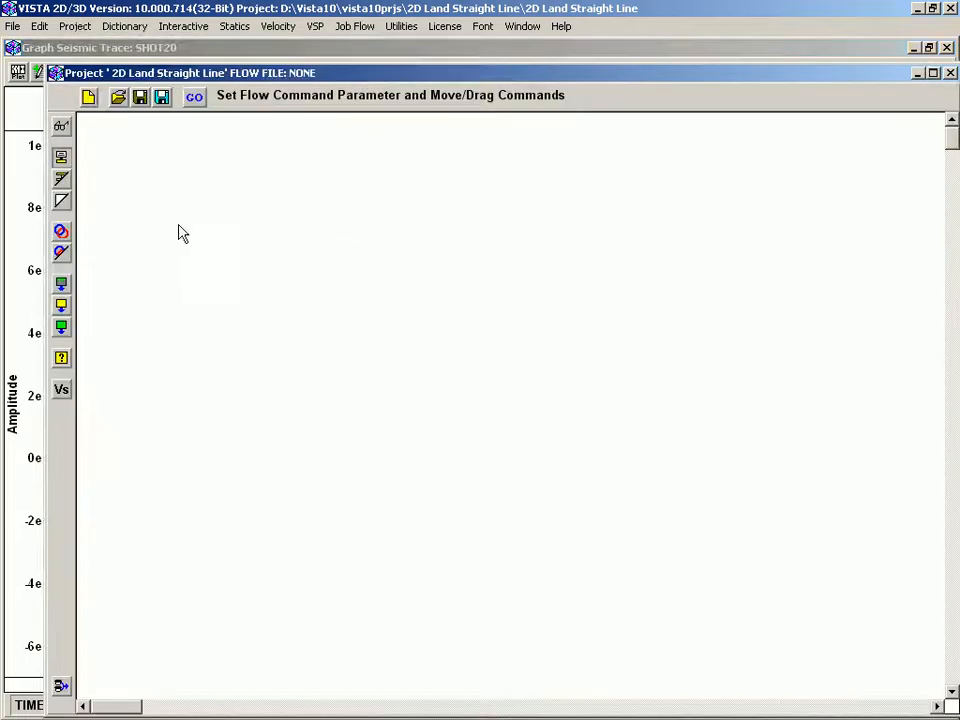
{"action": "left_click_drag", "start_coordinate": [245, 80], "coordinate": [210, 58]}
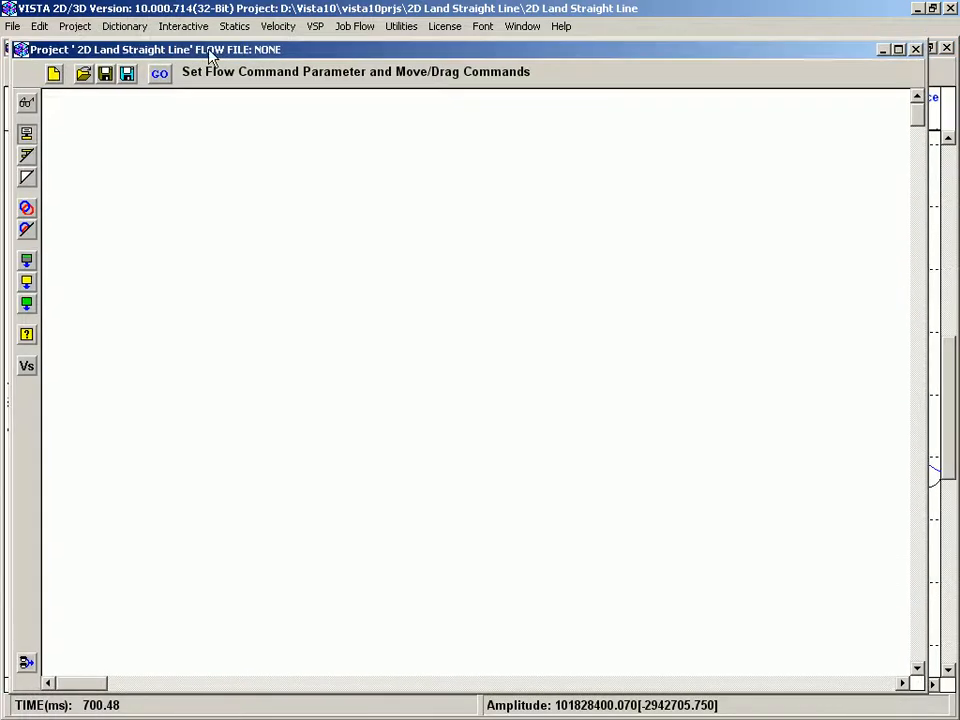
- Create an Input Data flow command and position its Input icon in the flow window
{"action": "right_click", "coordinate": [224, 212]}
{"action": "mouse_move", "coordinate": [398, 266]}
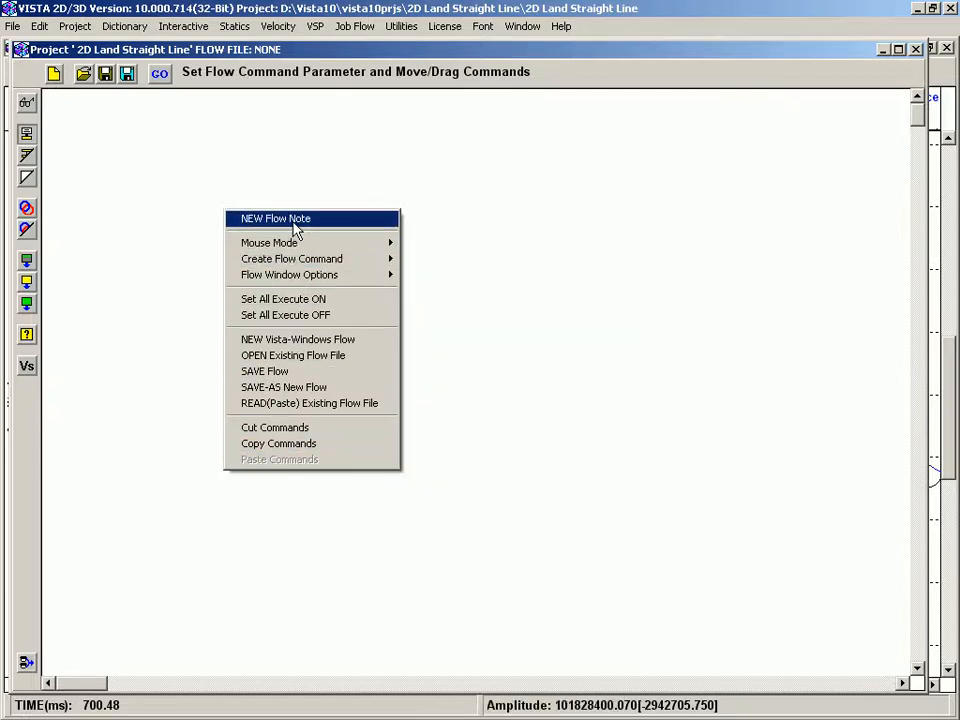
{"action": "mouse_move", "coordinate": [306, 259]}
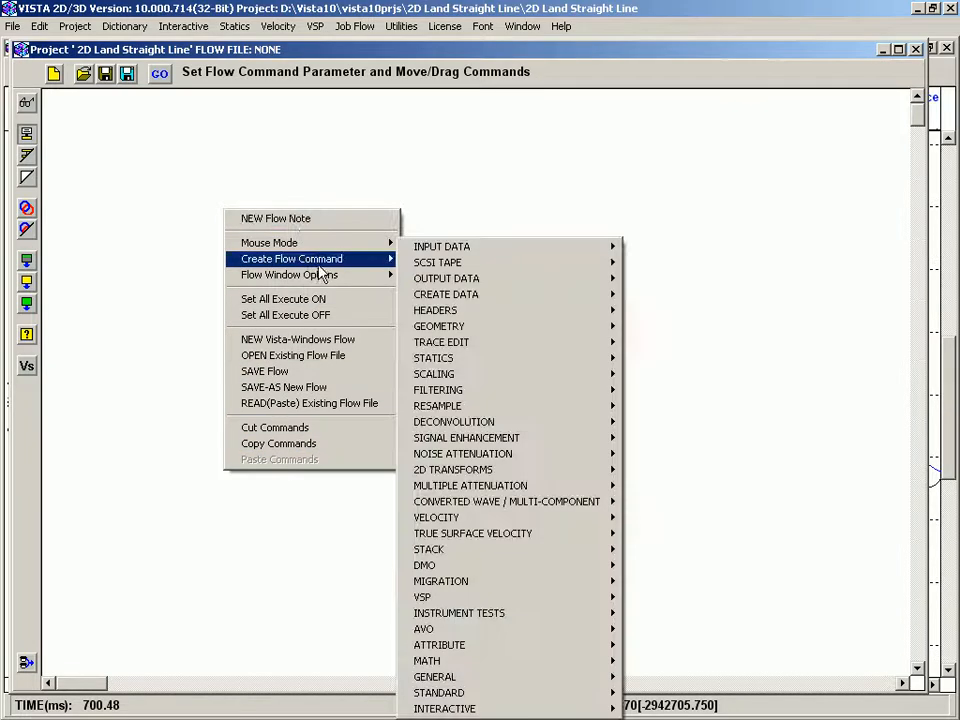
{"action": "mouse_move", "coordinate": [590, 258]}
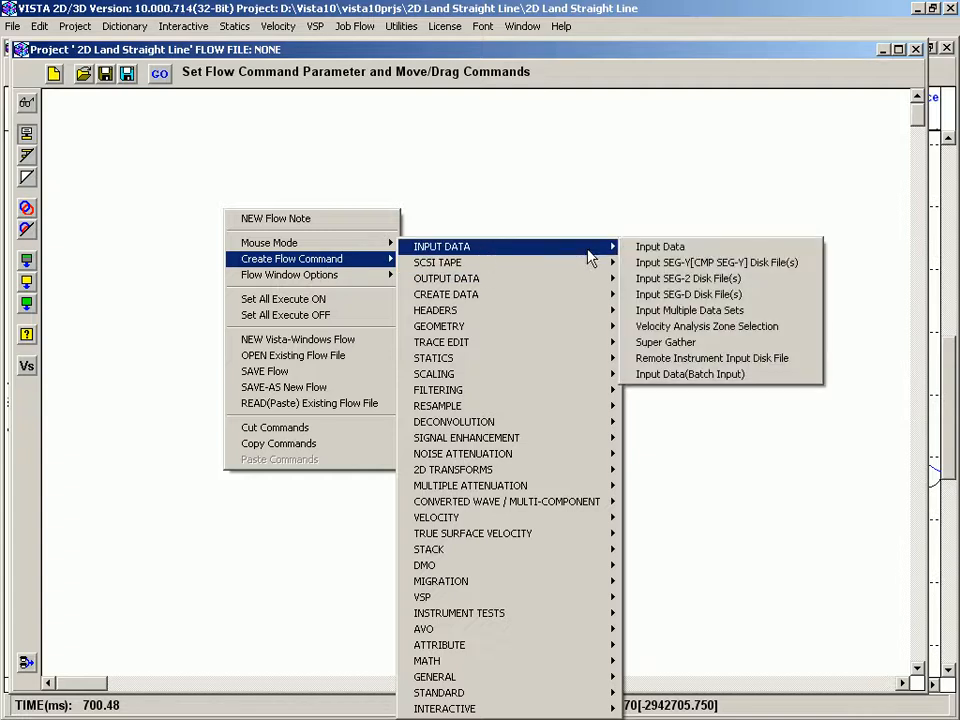
{"action": "left_click", "coordinate": [688, 256]}
{"action": "left_click_drag", "start_coordinate": [221, 206], "coordinate": [222, 163]}
- Open the Input command's context menu, acknowledge the notice, and reposition the Input icon
{"action": "right_click", "coordinate": [222, 164]}
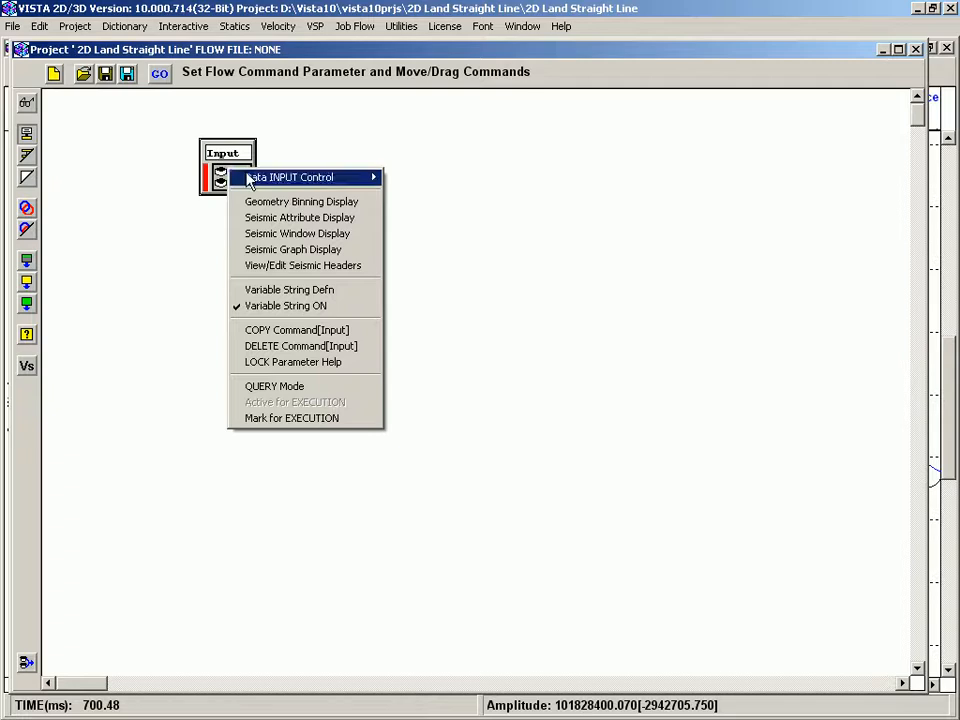
{"action": "left_click", "coordinate": [579, 197]}
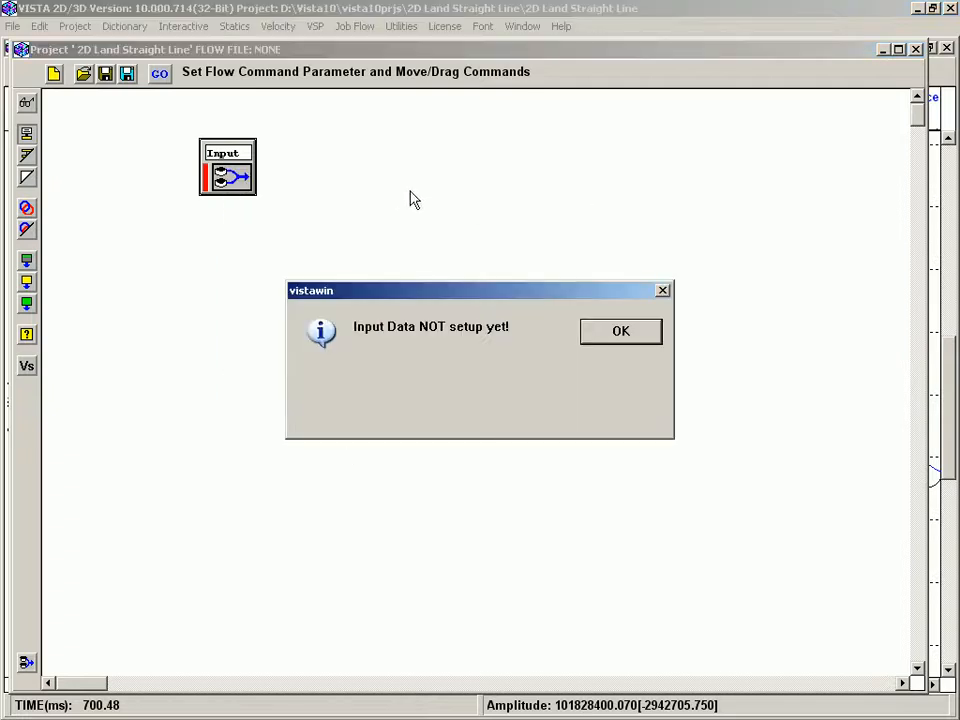
{"action": "left_click", "coordinate": [621, 331]}
{"action": "left_click_drag", "start_coordinate": [224, 160], "coordinate": [170, 183]}
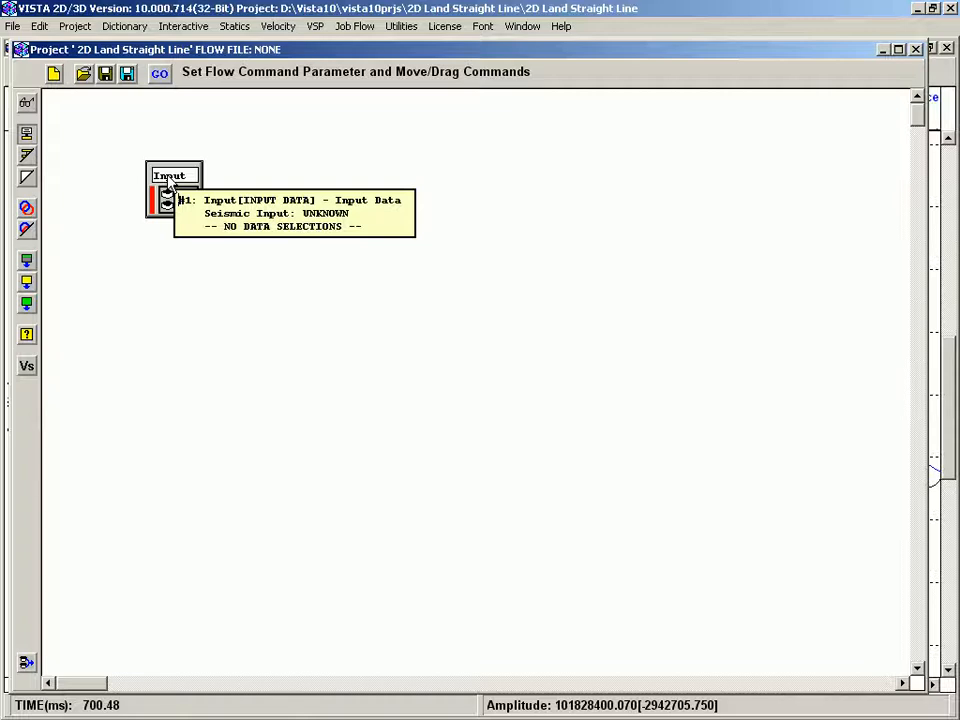